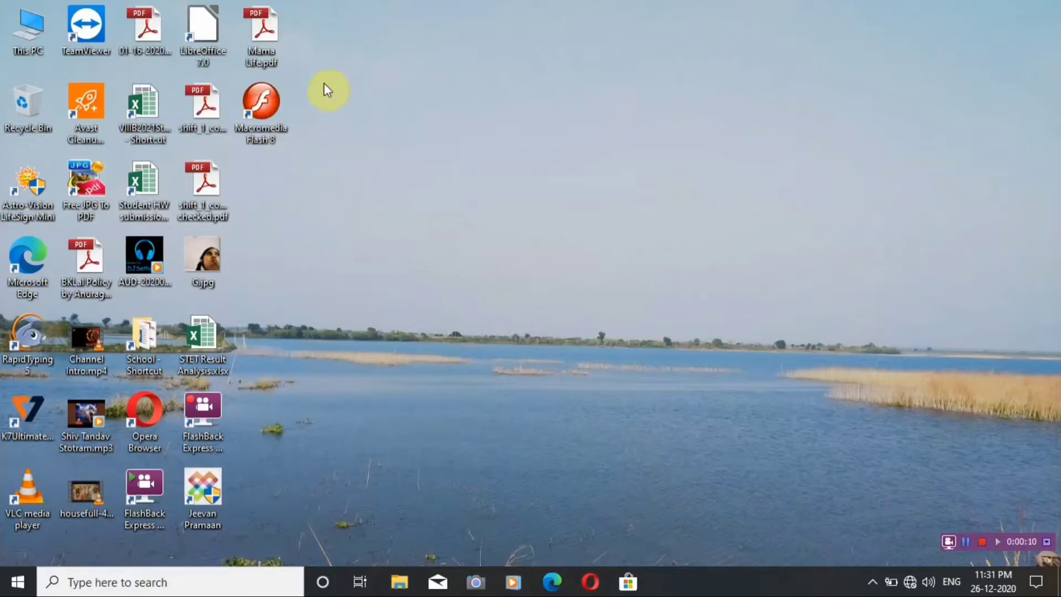
Launch Macromedia Flash 8 and create a new Flash document.
{"action": "double_click", "coordinate": [275, 104]}
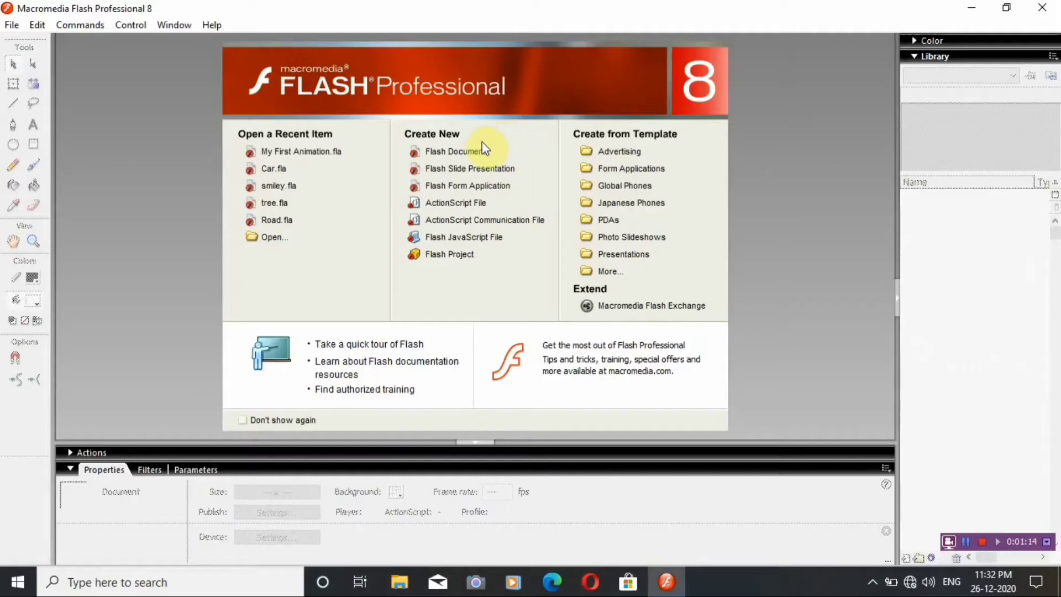
{"action": "left_click", "coordinate": [460, 153]}
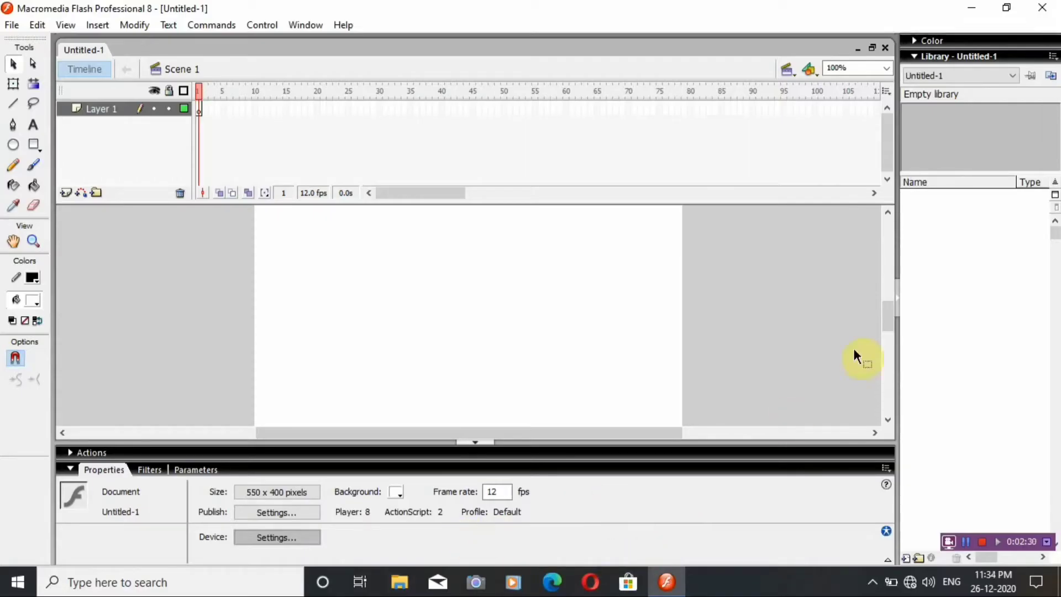
{"action": "left_click", "coordinate": [915, 40]}
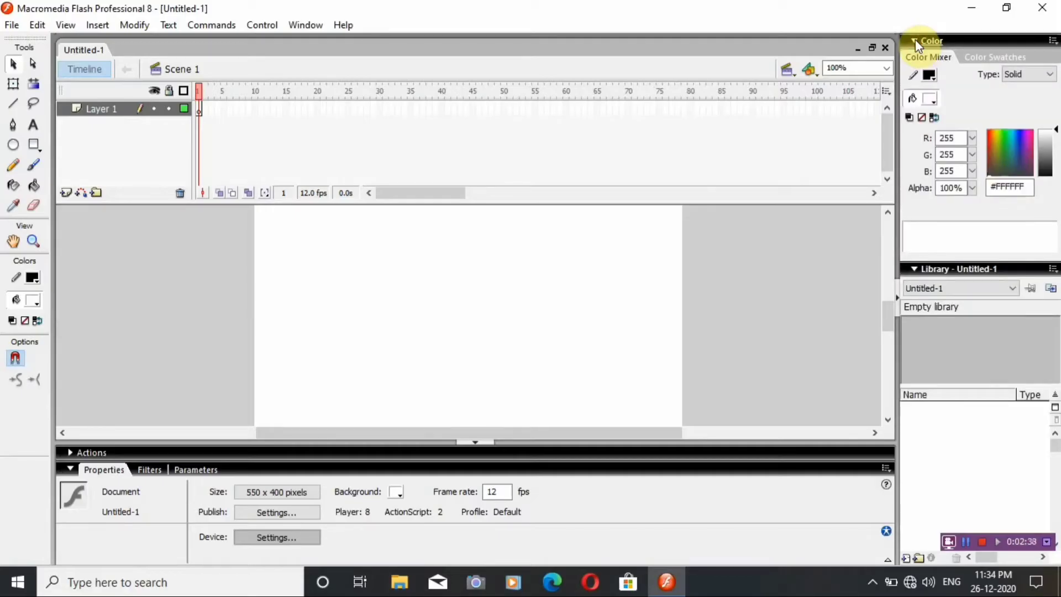
{"action": "left_click", "coordinate": [915, 40]}
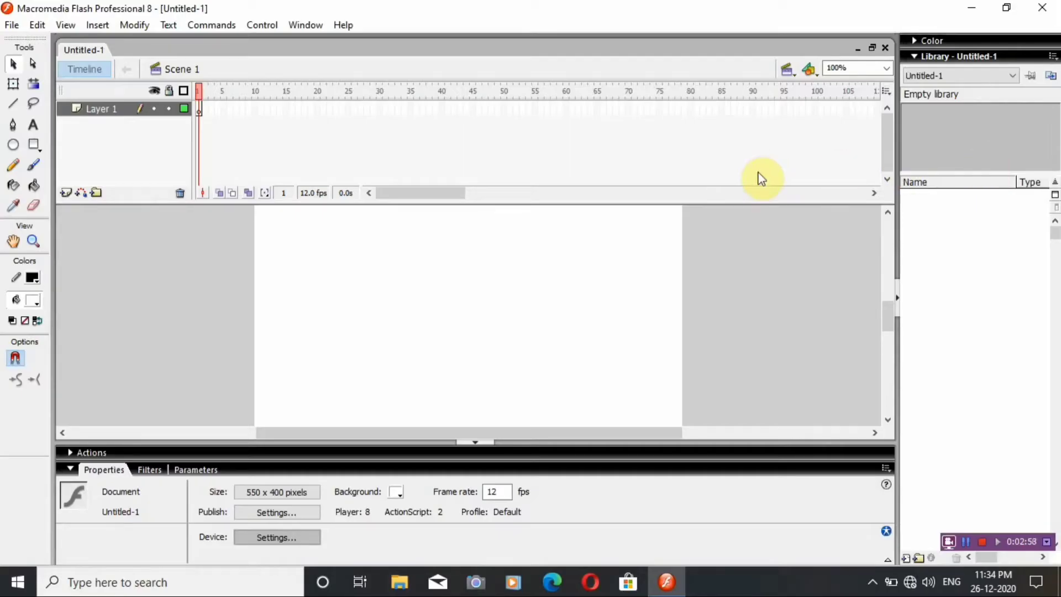
Draw a circle about 144 pixels across with a black outline and red fill in the left half of the stage.
{"action": "left_click", "coordinate": [13, 145]}
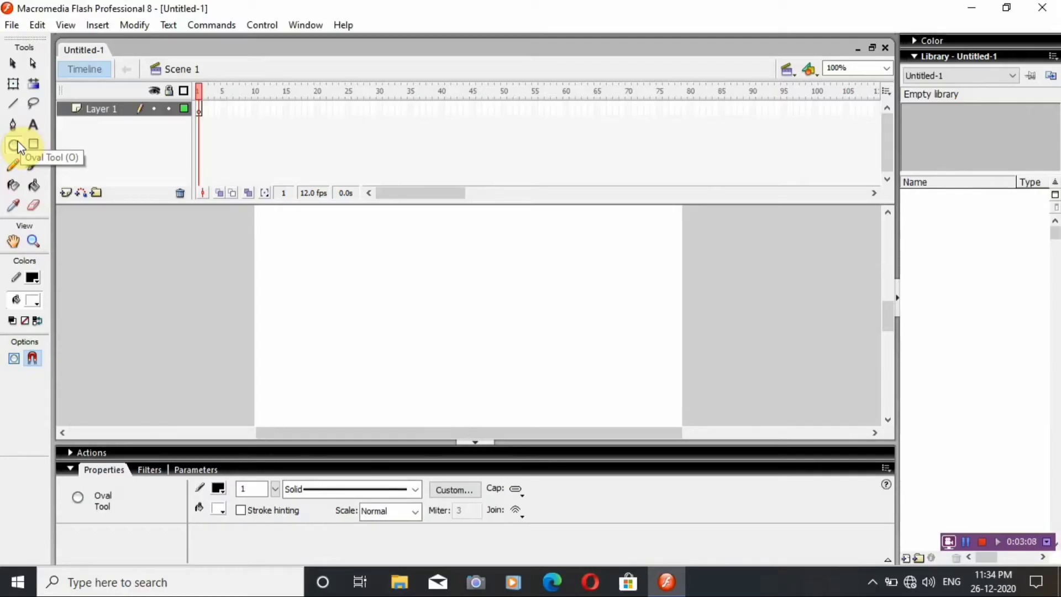
{"action": "left_click", "coordinate": [29, 277]}
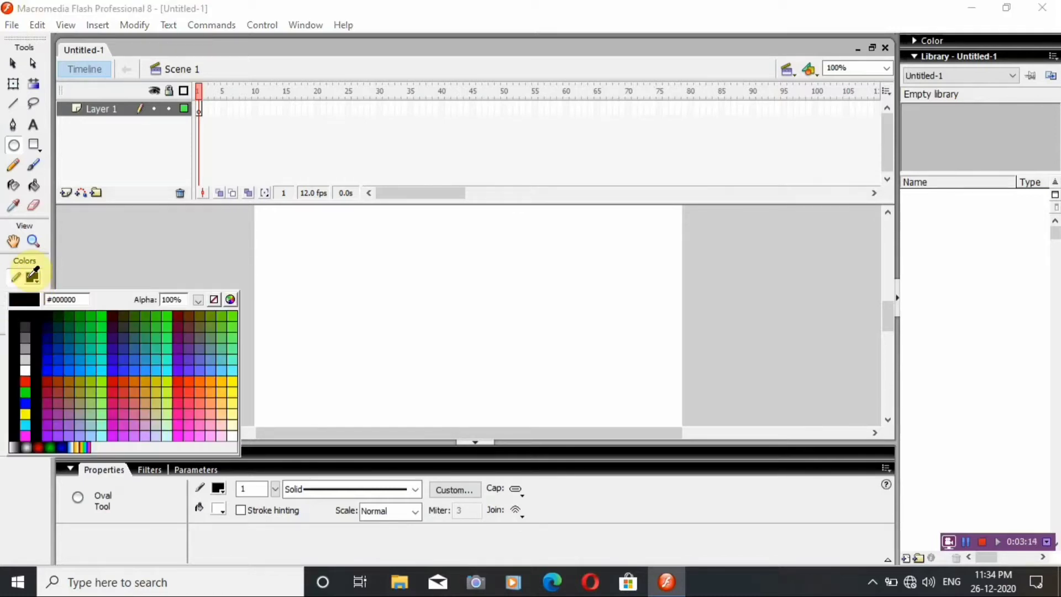
{"action": "left_click", "coordinate": [26, 316]}
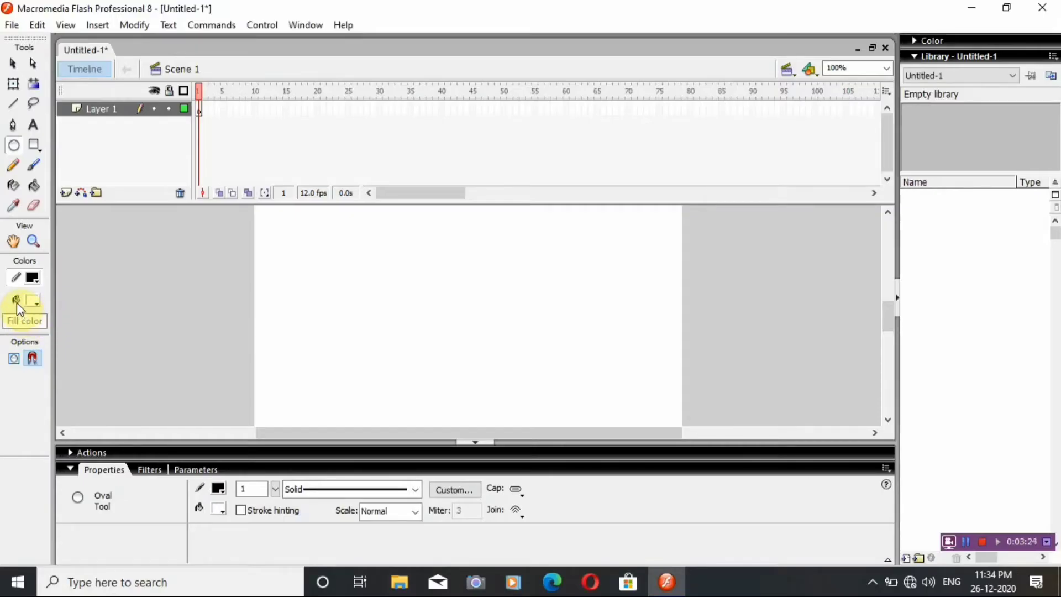
{"action": "left_click", "coordinate": [32, 302]}
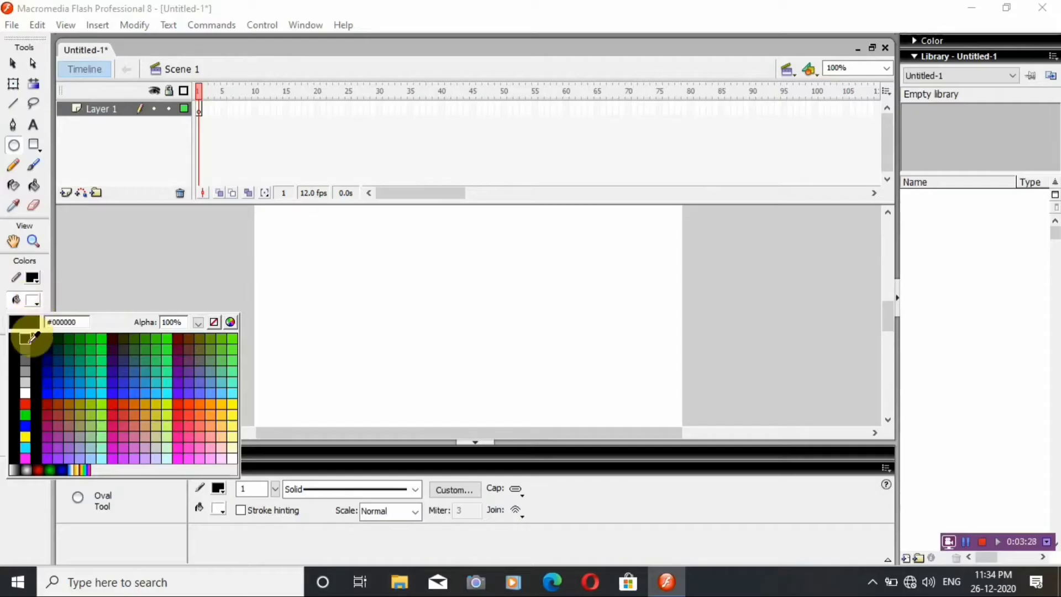
{"action": "left_click", "coordinate": [30, 402]}
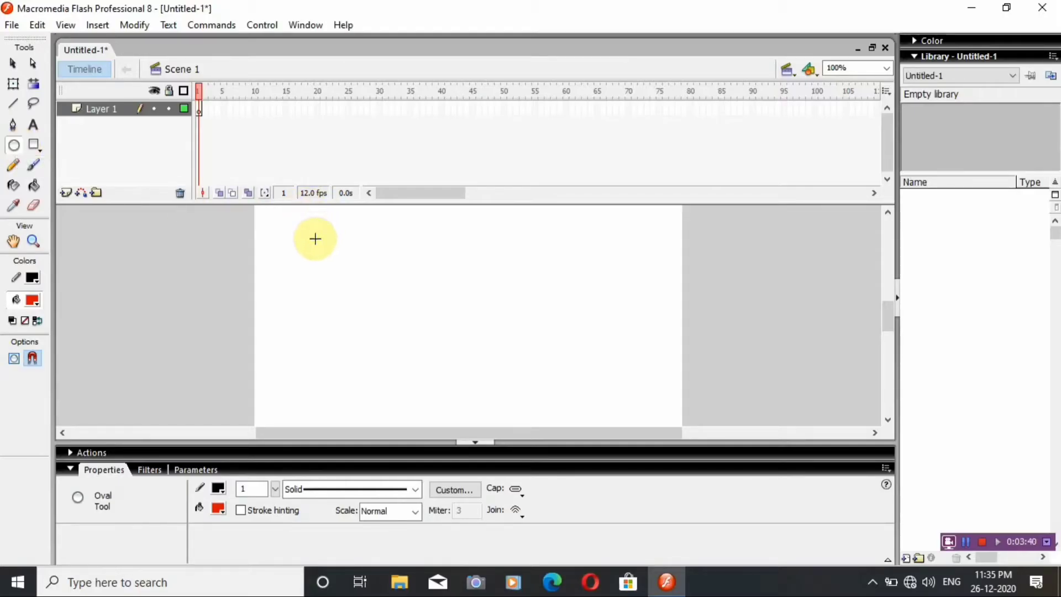
{"action": "left_click_drag", "start_coordinate": [313, 238], "coordinate": [428, 340]}
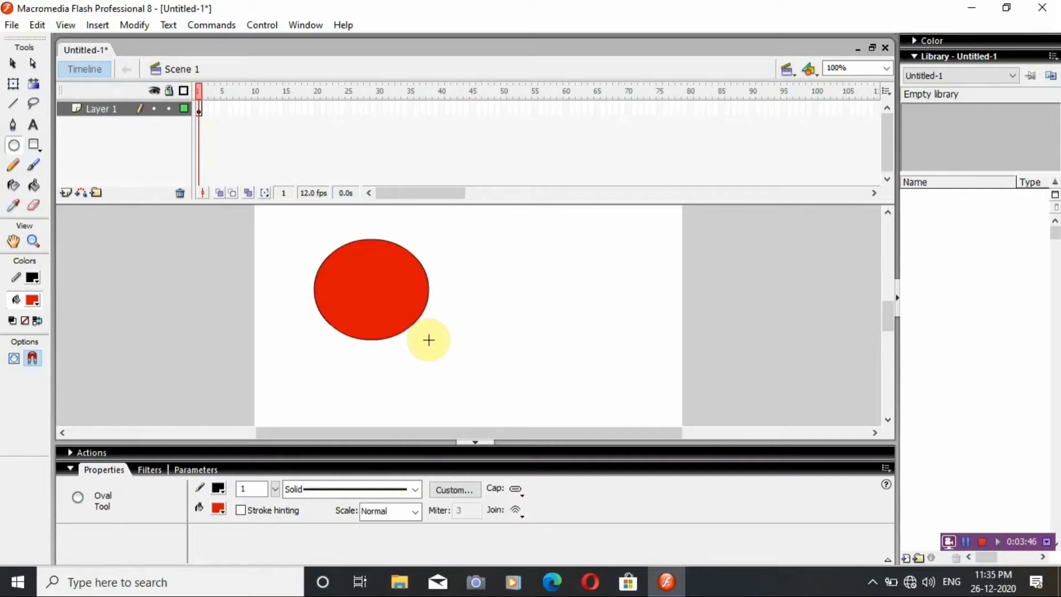
{"action": "key", "text": "ctrl+z"}
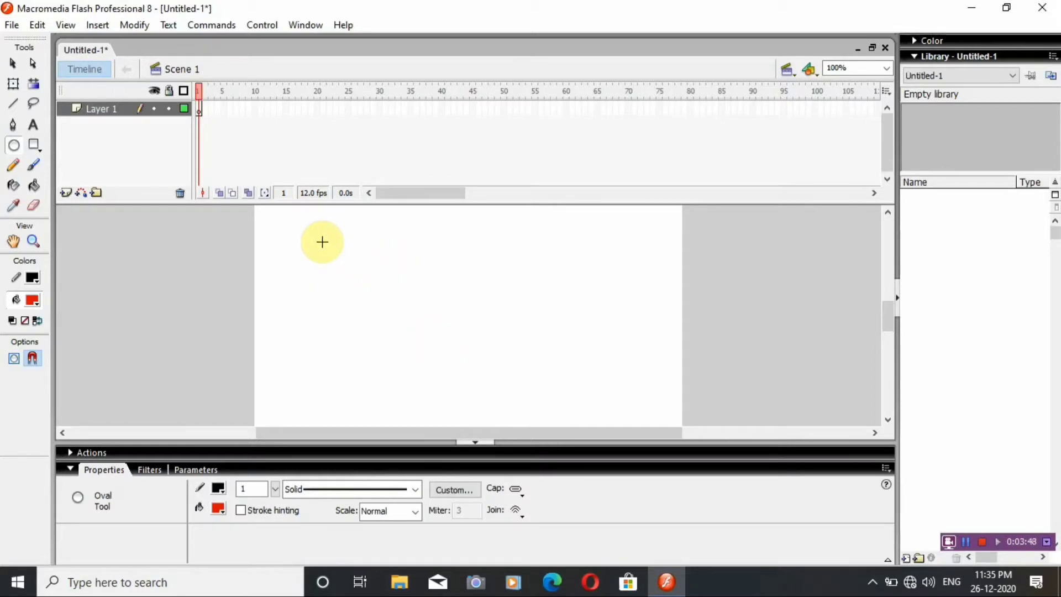
{"action": "left_click_drag", "start_coordinate": [322, 241], "coordinate": [437, 350]}
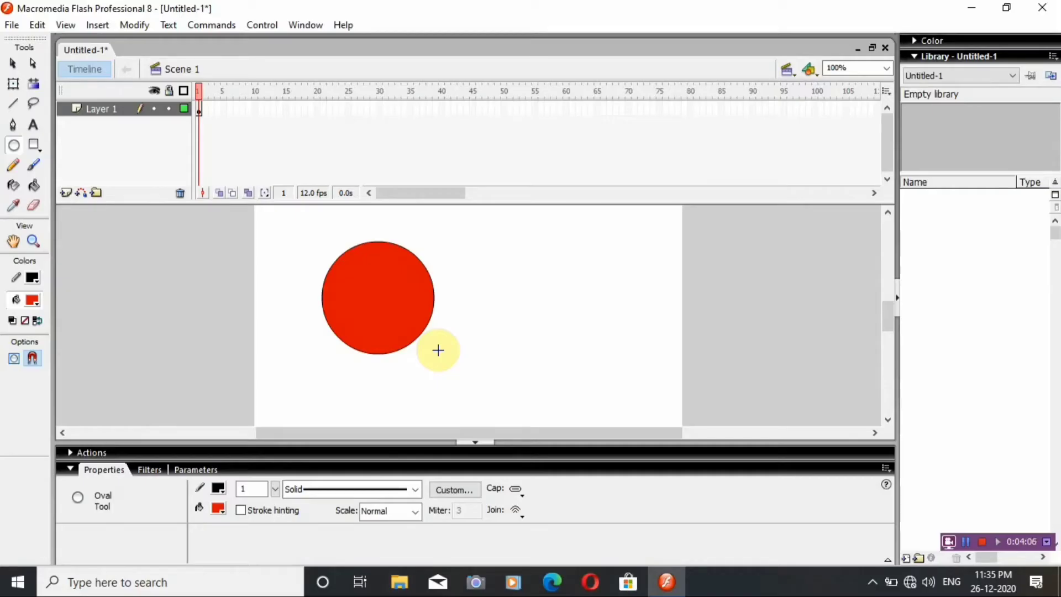
Draw two small white-filled circles as eyes in the upper half of the red circle.
{"action": "left_click", "coordinate": [34, 300]}
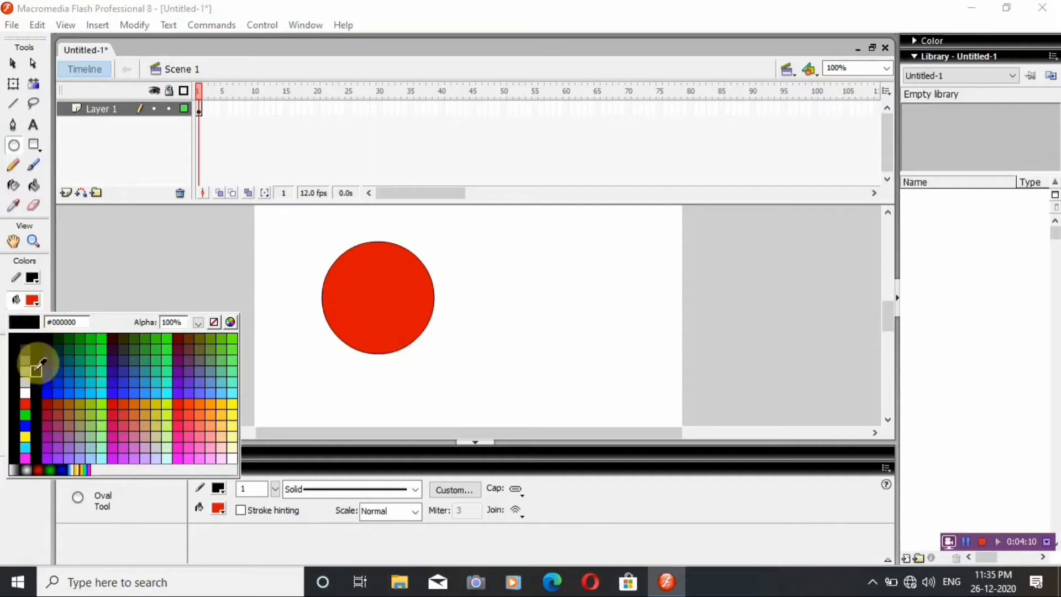
{"action": "left_click", "coordinate": [26, 391]}
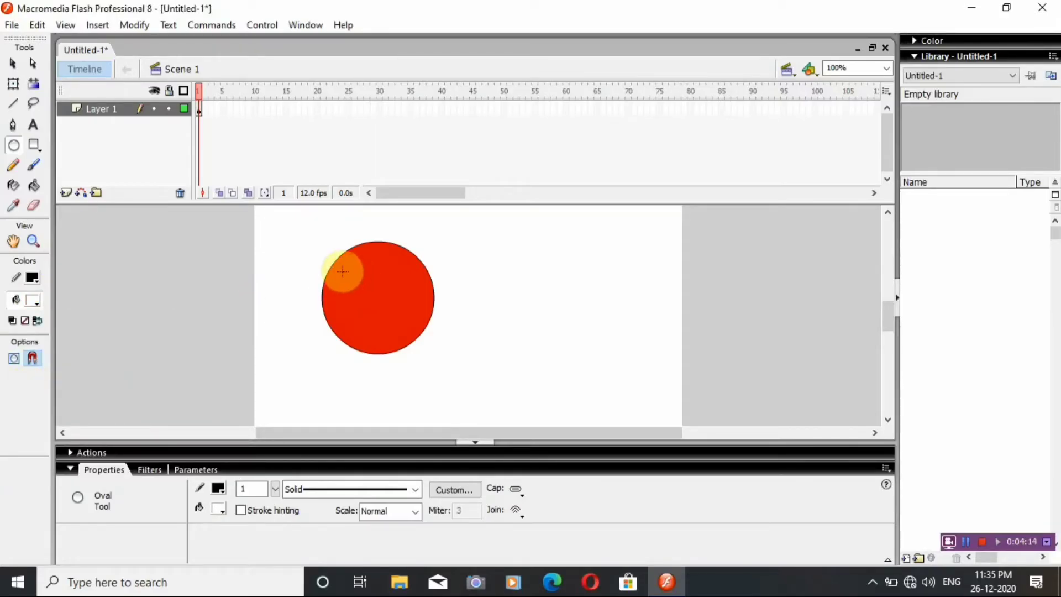
{"action": "left_click_drag", "start_coordinate": [346, 275], "coordinate": [407, 288]}
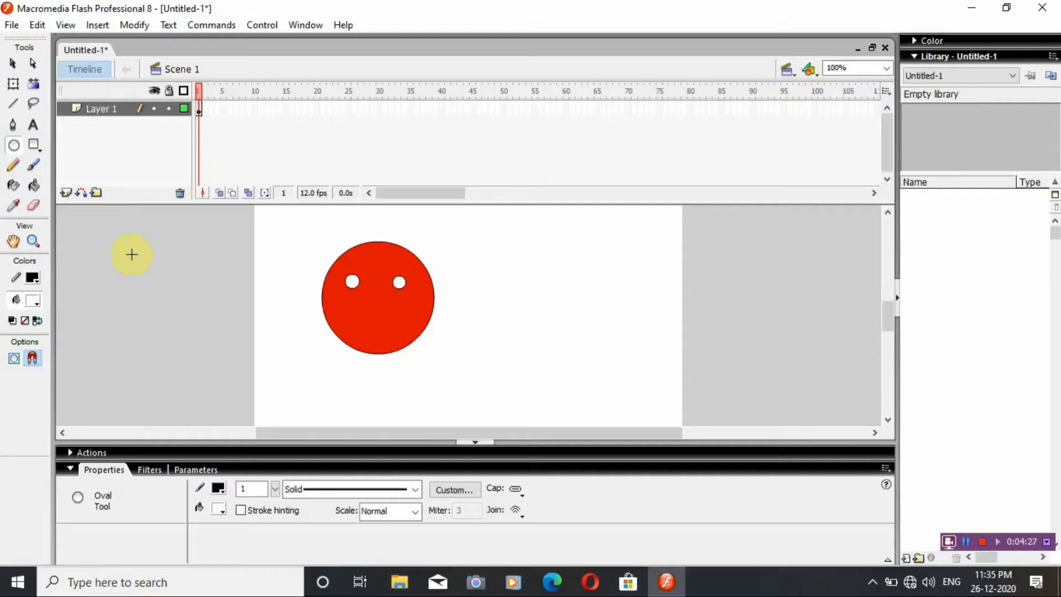
Draw a thin white rectangle as the mouth below the eyes and bend its edges downward into a smile.
{"action": "left_click", "coordinate": [36, 146]}
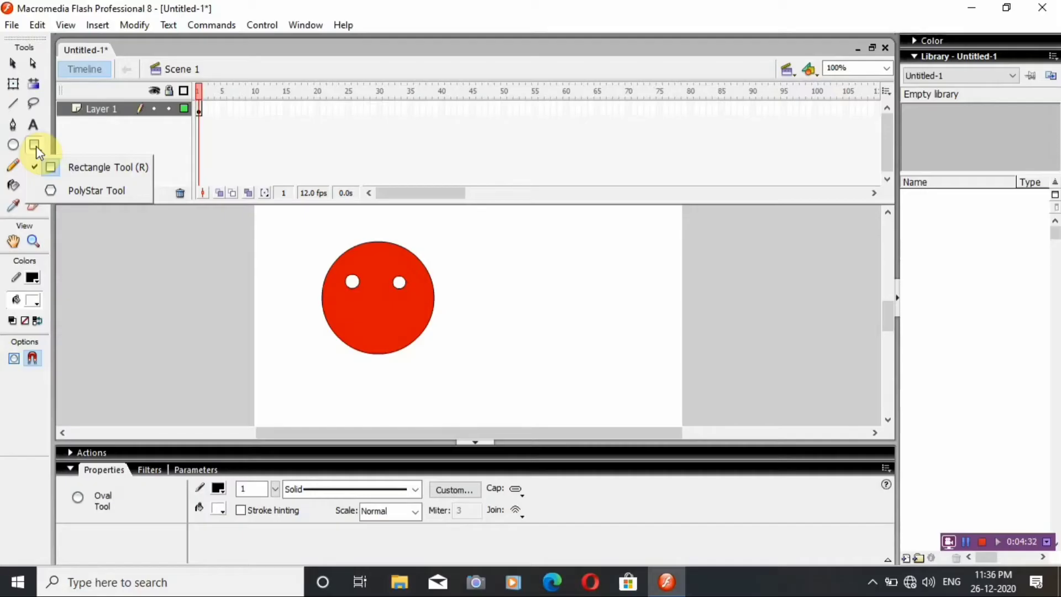
{"action": "left_click", "coordinate": [78, 175]}
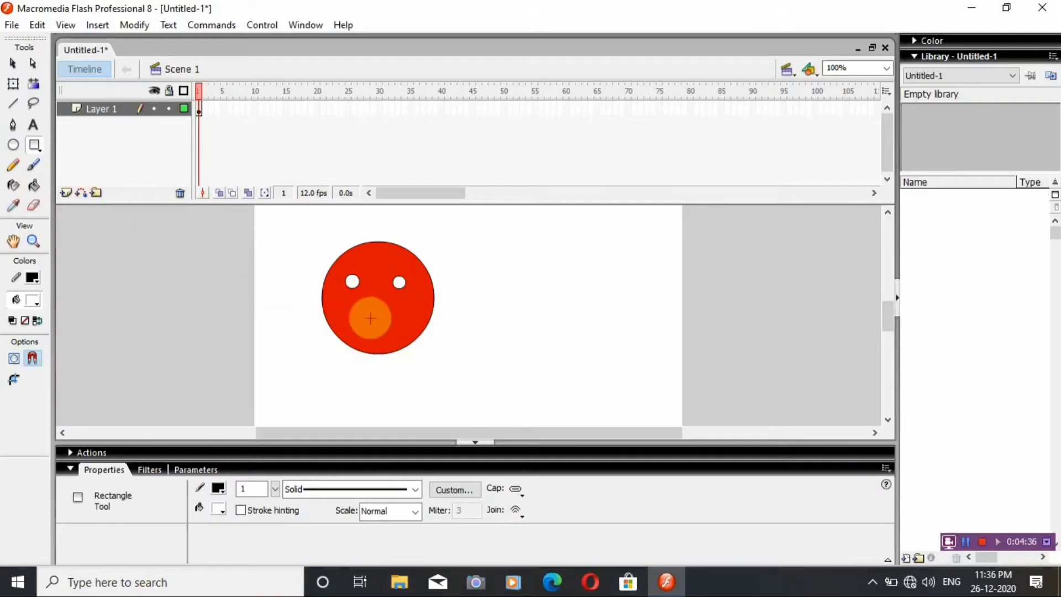
{"action": "left_click_drag", "start_coordinate": [354, 313], "coordinate": [394, 316]}
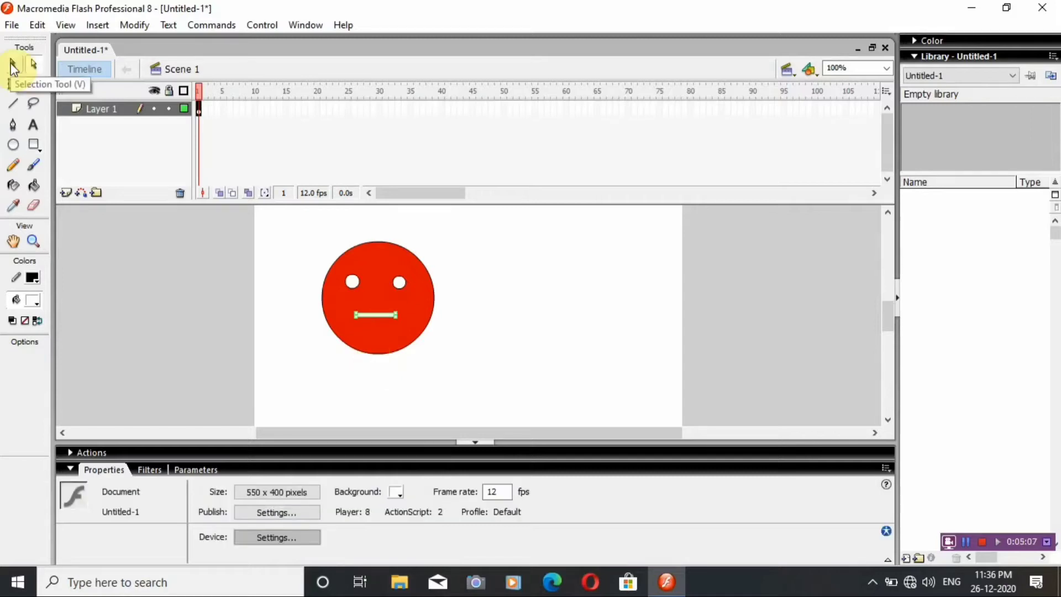
{"action": "left_click", "coordinate": [12, 63]}
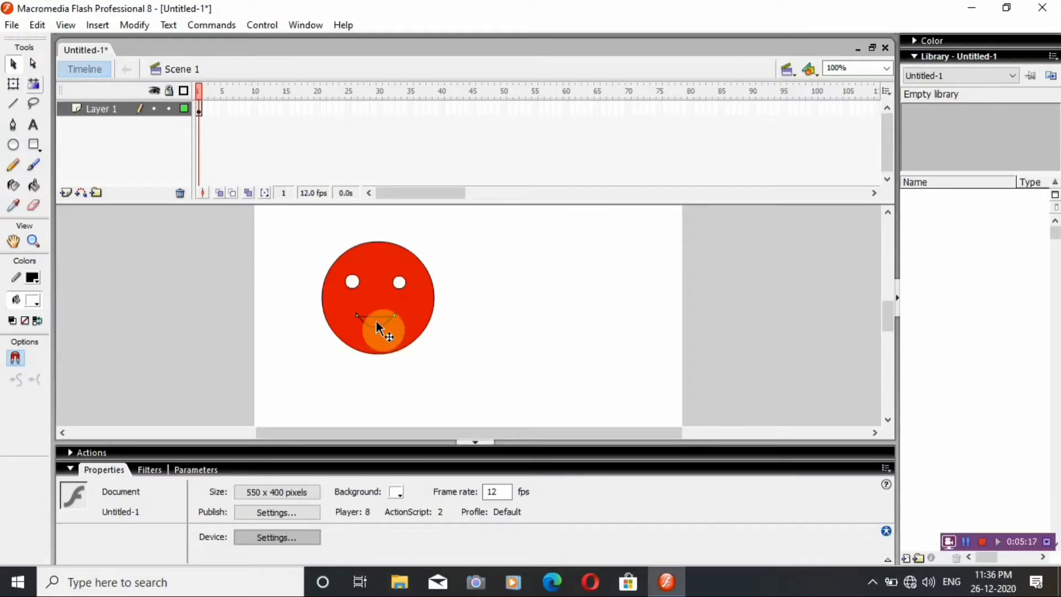
{"action": "left_click_drag", "start_coordinate": [374, 319], "coordinate": [375, 333]}
{"action": "left_click_drag", "start_coordinate": [375, 333], "coordinate": [374, 333]}
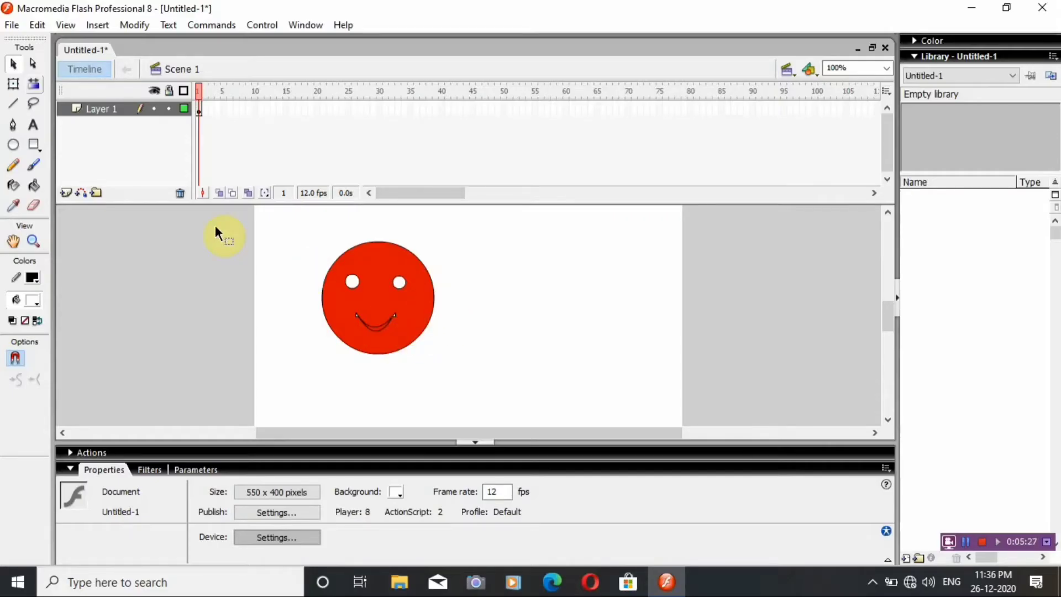
Fill the smiling mouth with magenta #CC0099 using the Paint Bucket.
{"action": "left_click", "coordinate": [36, 185]}
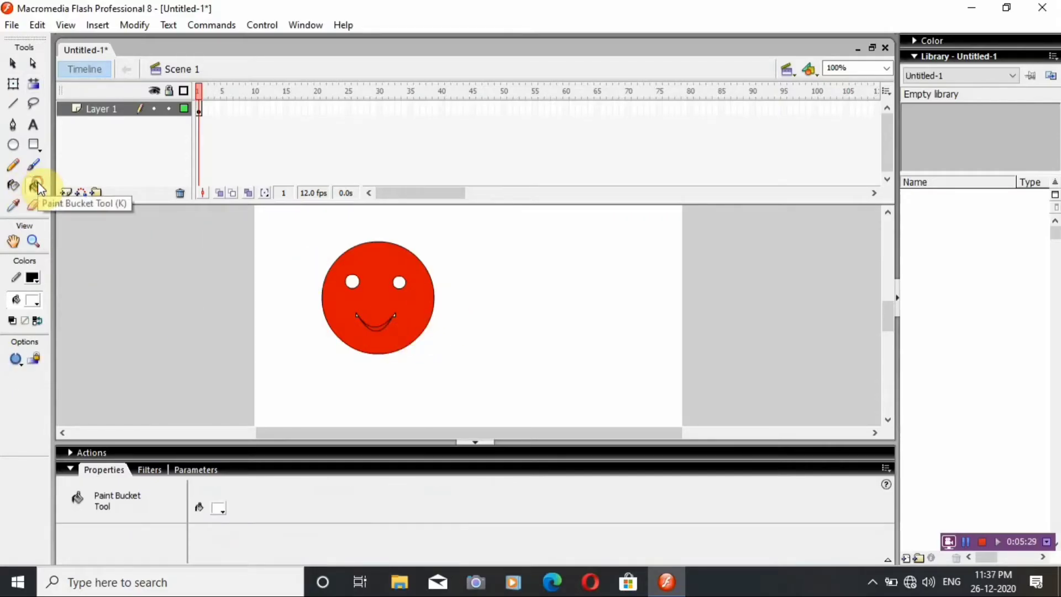
{"action": "left_click", "coordinate": [35, 300]}
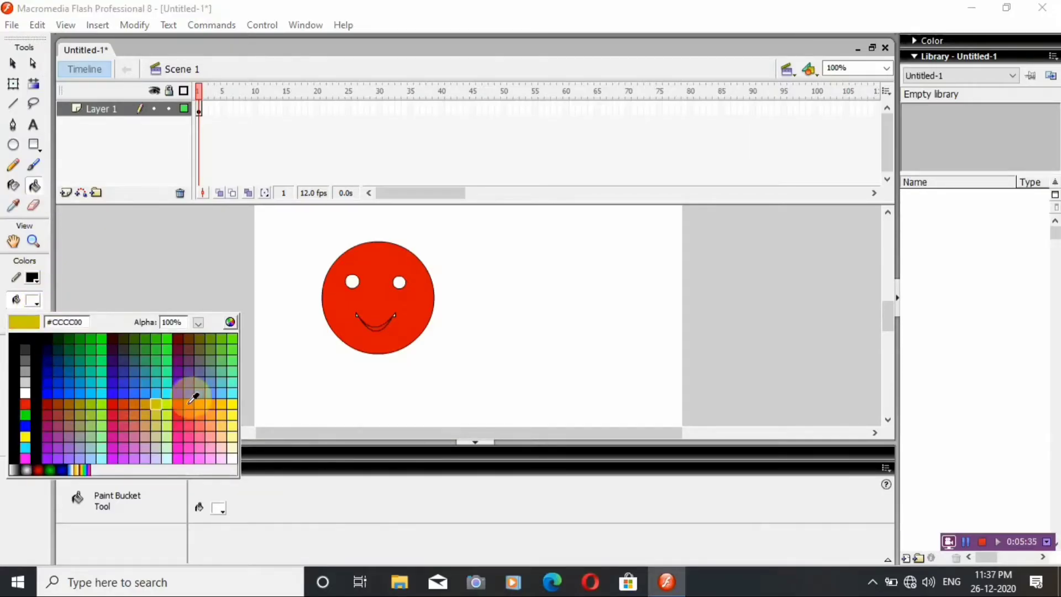
{"action": "left_click", "coordinate": [120, 437]}
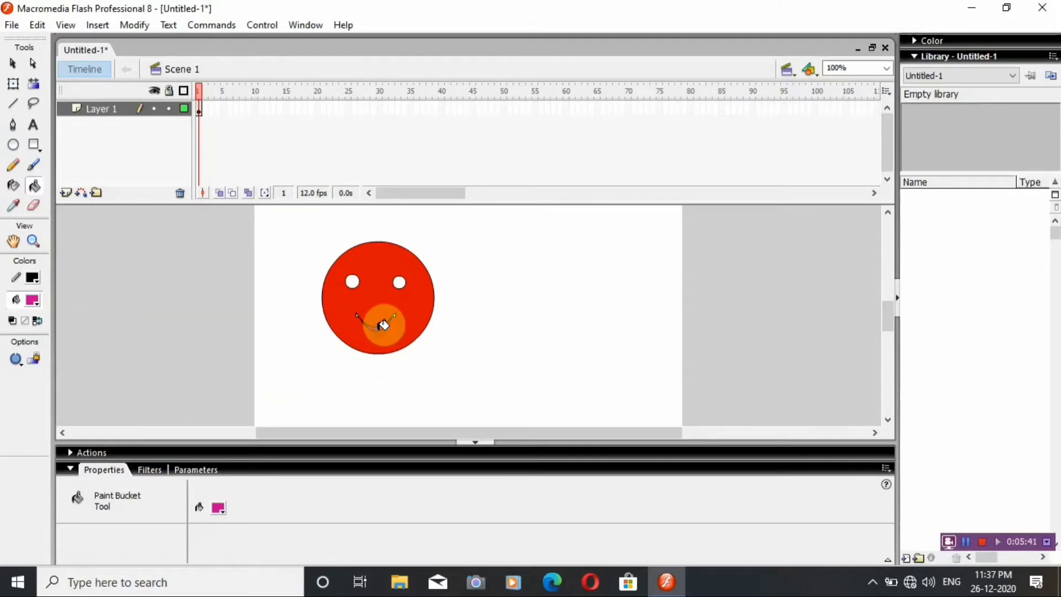
{"action": "left_click", "coordinate": [382, 325]}
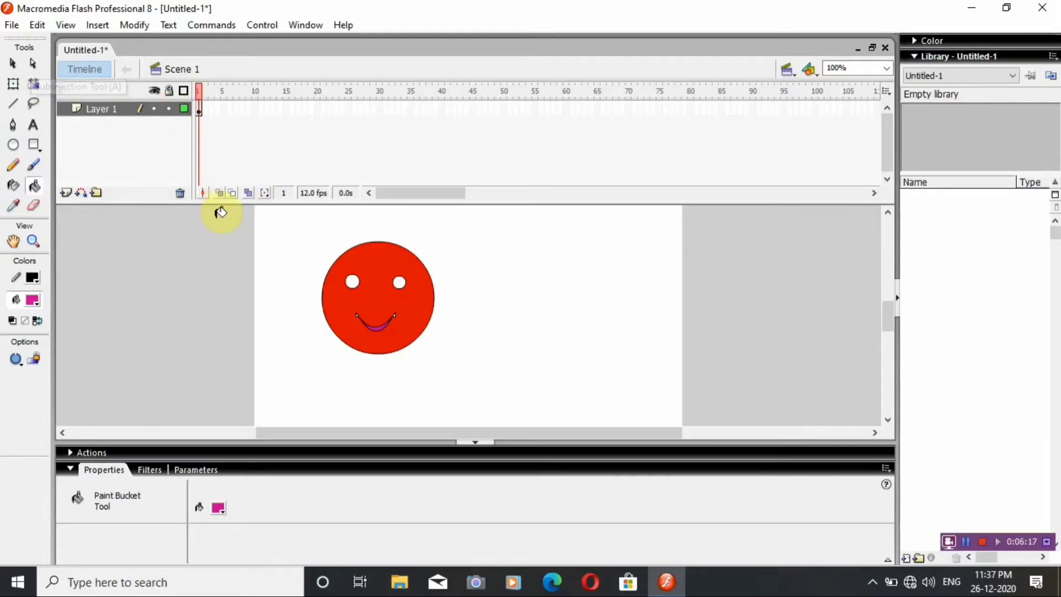
{"action": "left_click", "coordinate": [13, 64]}
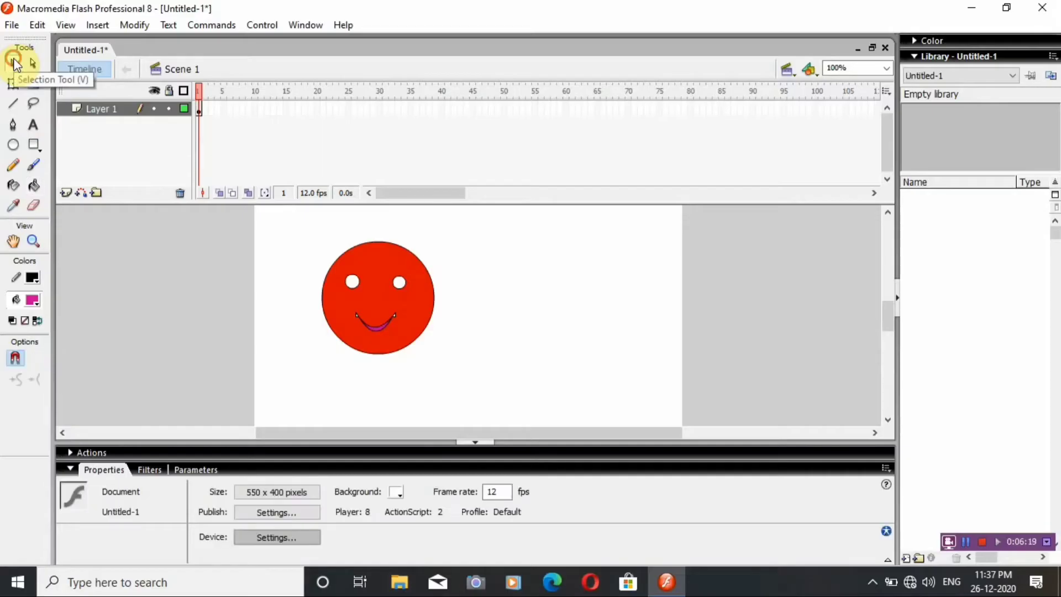
{"action": "left_click_drag", "start_coordinate": [295, 217], "coordinate": [466, 378]}
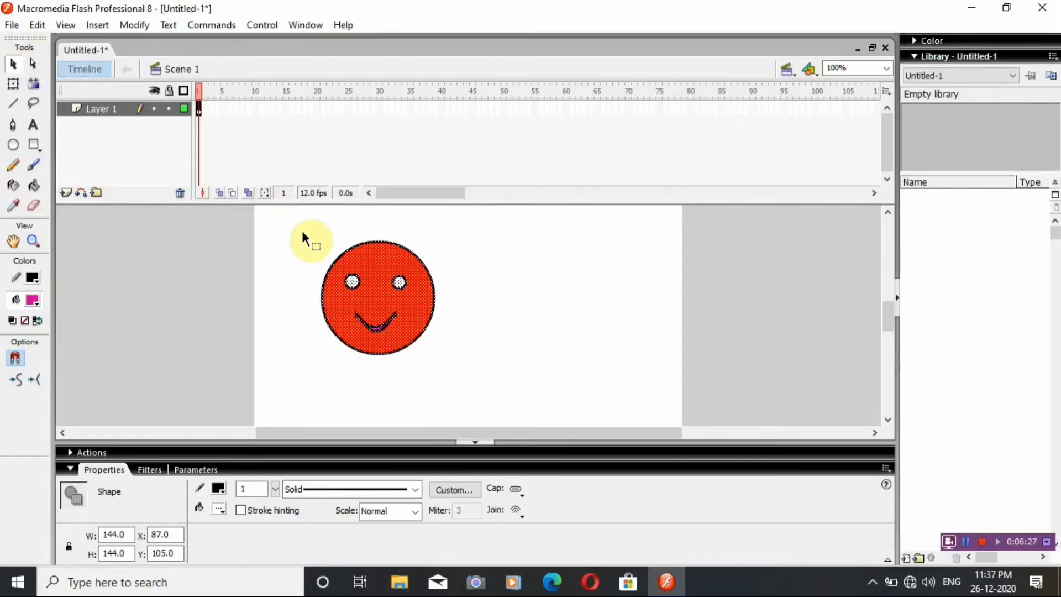
{"action": "left_click_drag", "start_coordinate": [307, 226], "coordinate": [458, 363]}
{"action": "left_click", "coordinate": [127, 26]}
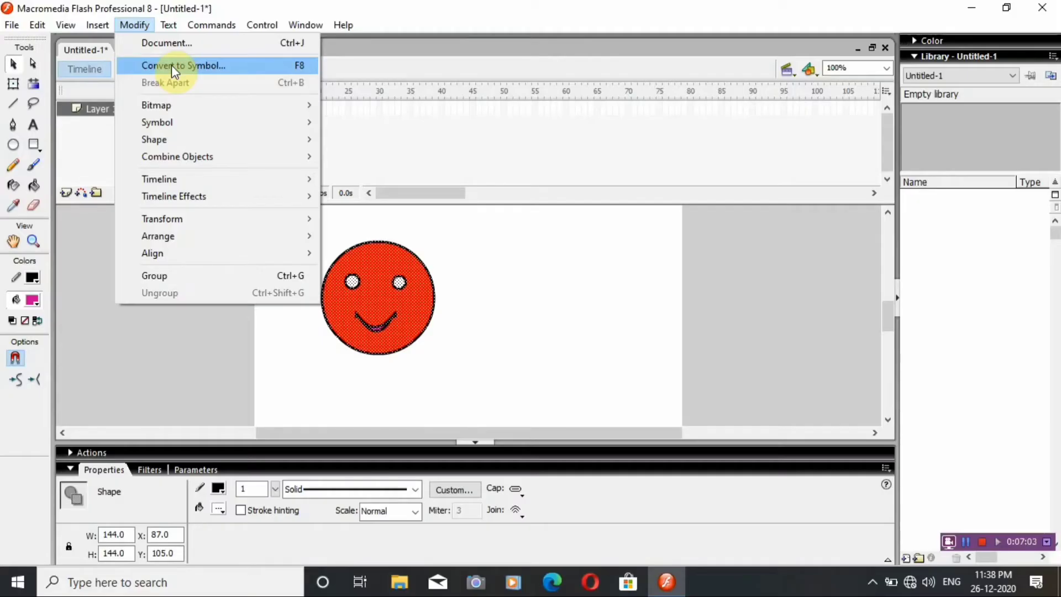
{"action": "left_click", "coordinate": [288, 369]}
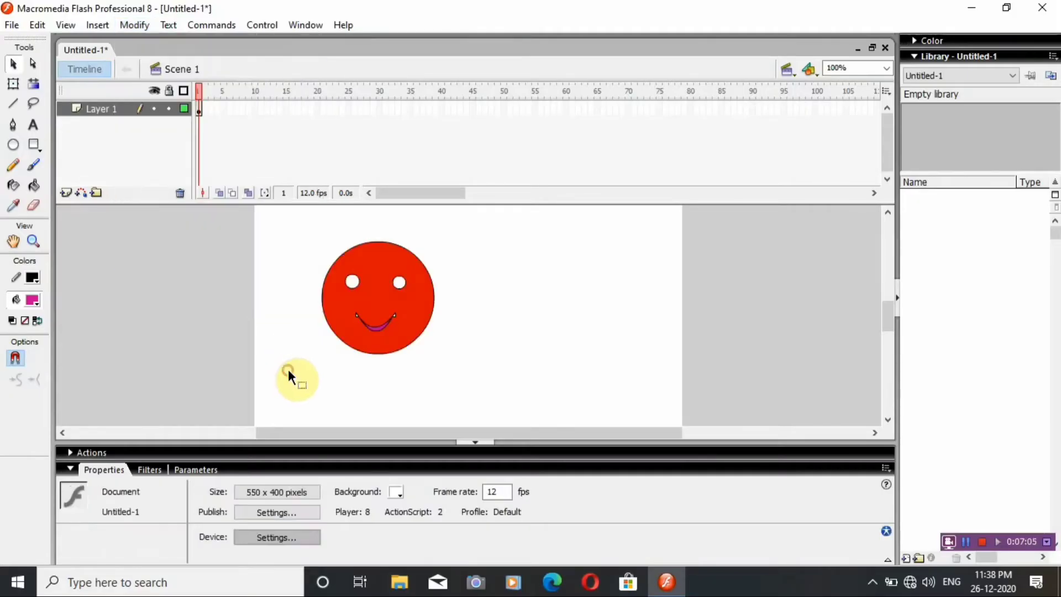
Convert the whole smiley drawing to a Graphic symbol named Smiley.
{"action": "left_click_drag", "start_coordinate": [298, 229], "coordinate": [450, 359]}
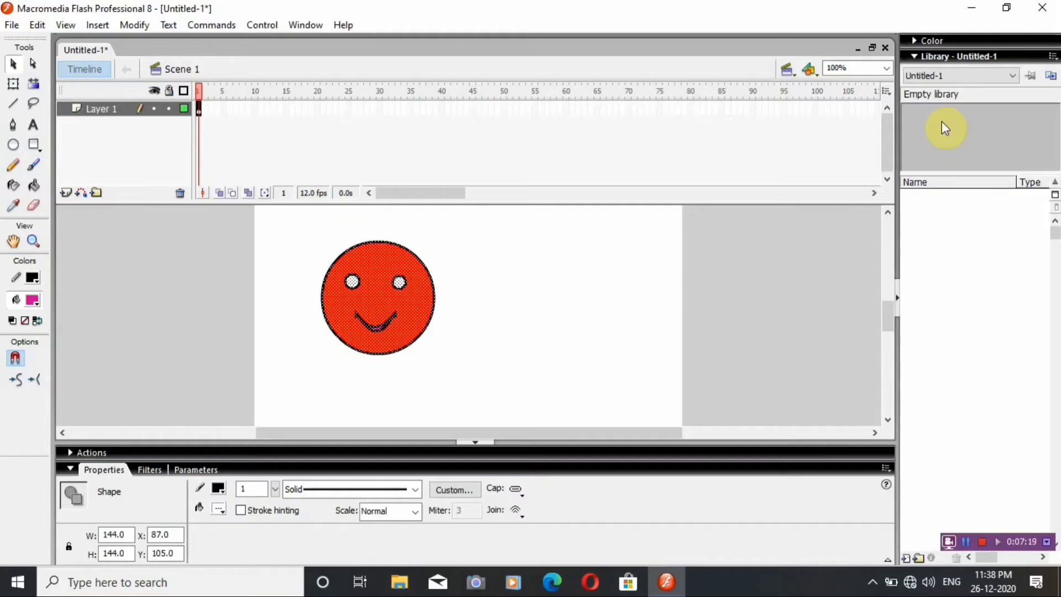
{"action": "key", "text": "F8"}
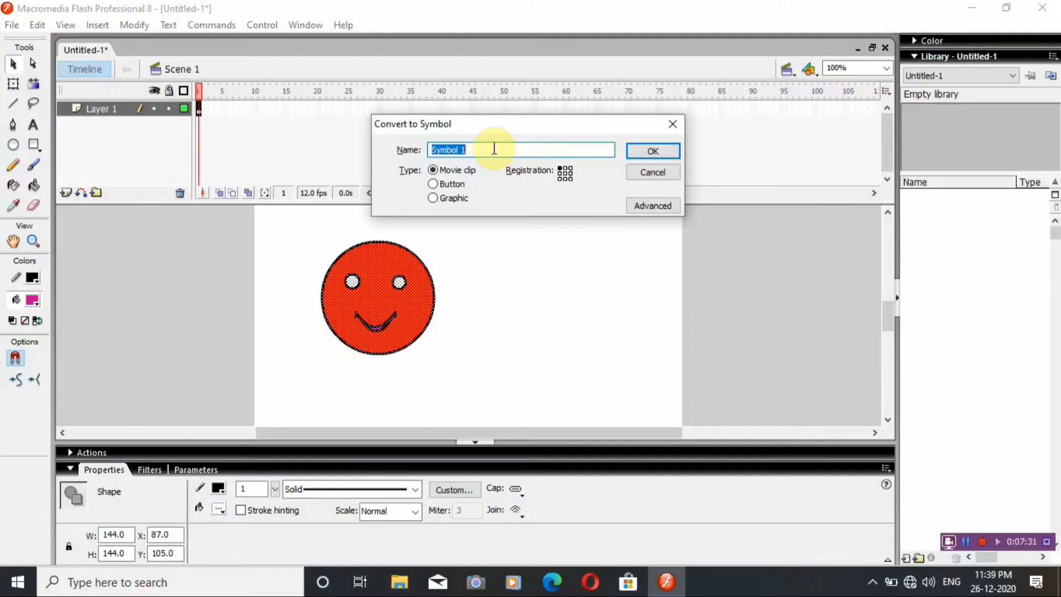
{"action": "type", "text": "Smil"}
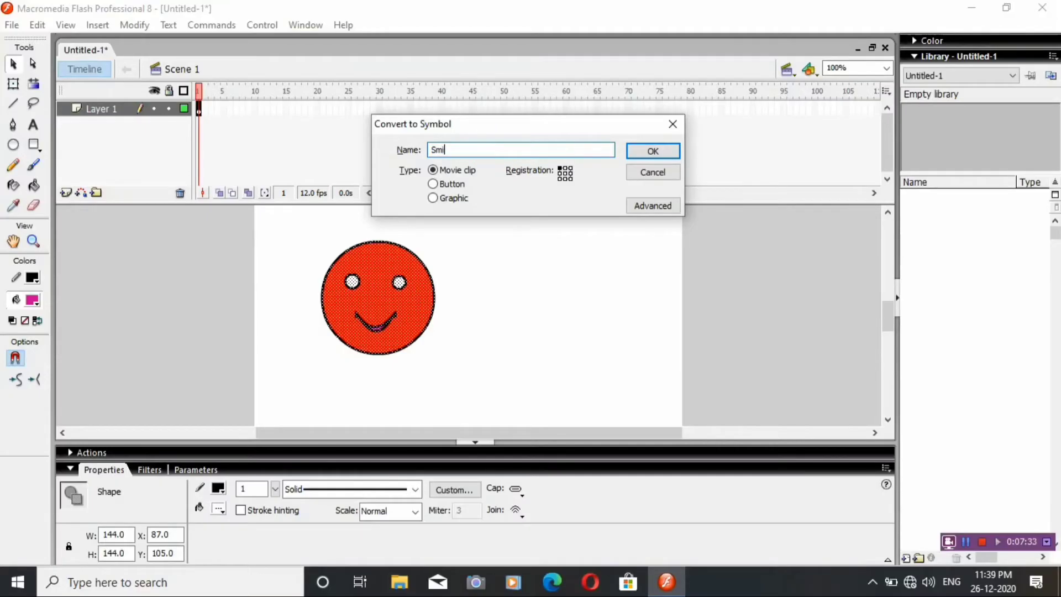
{"action": "type", "text": "ey"}
{"action": "left_click", "coordinate": [461, 199]}
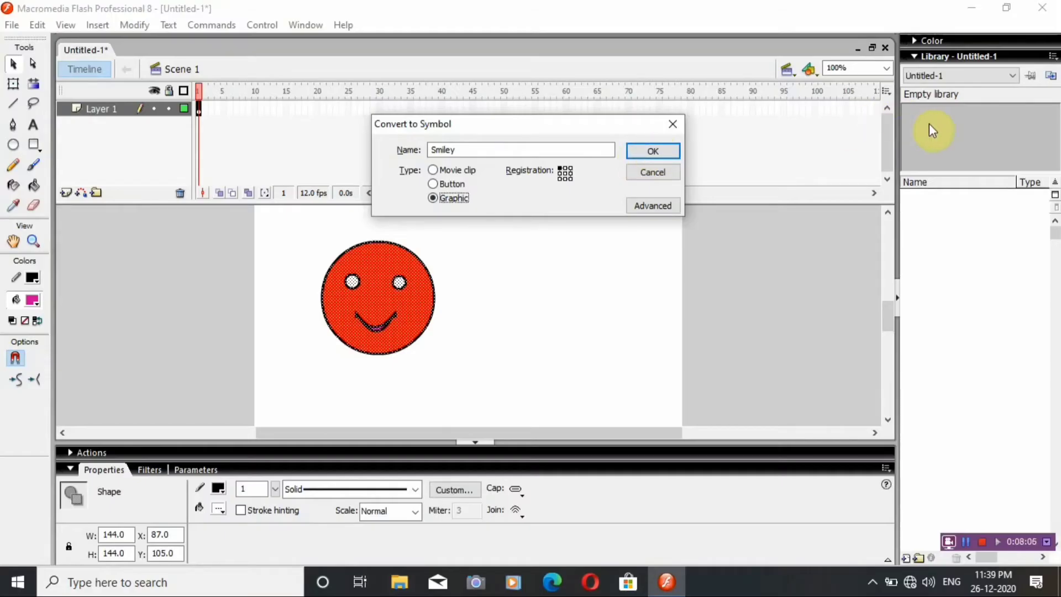
{"action": "left_click", "coordinate": [645, 152]}
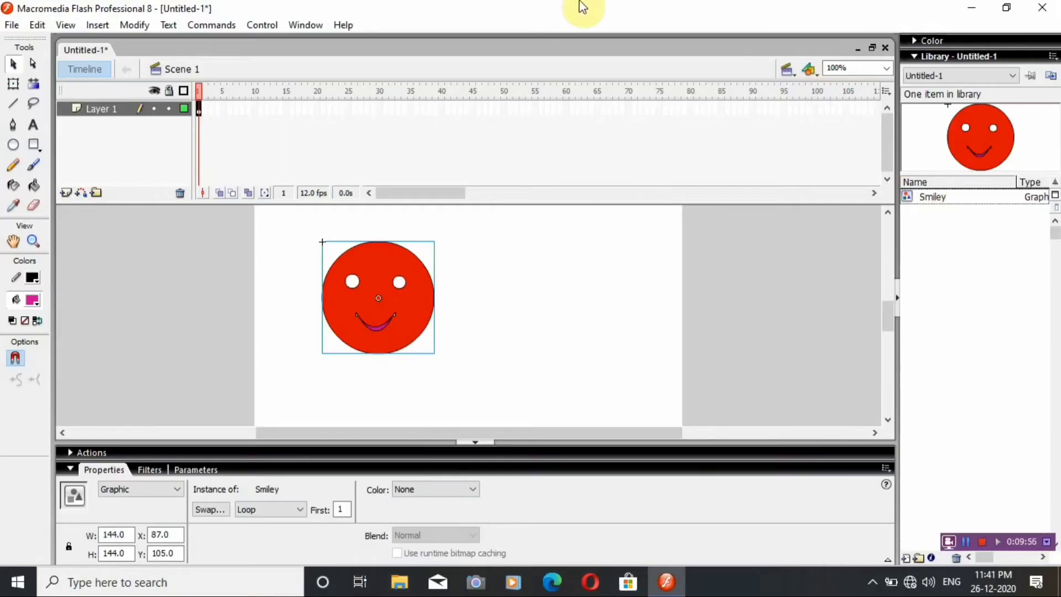
{"action": "left_click", "coordinate": [10, 26]}
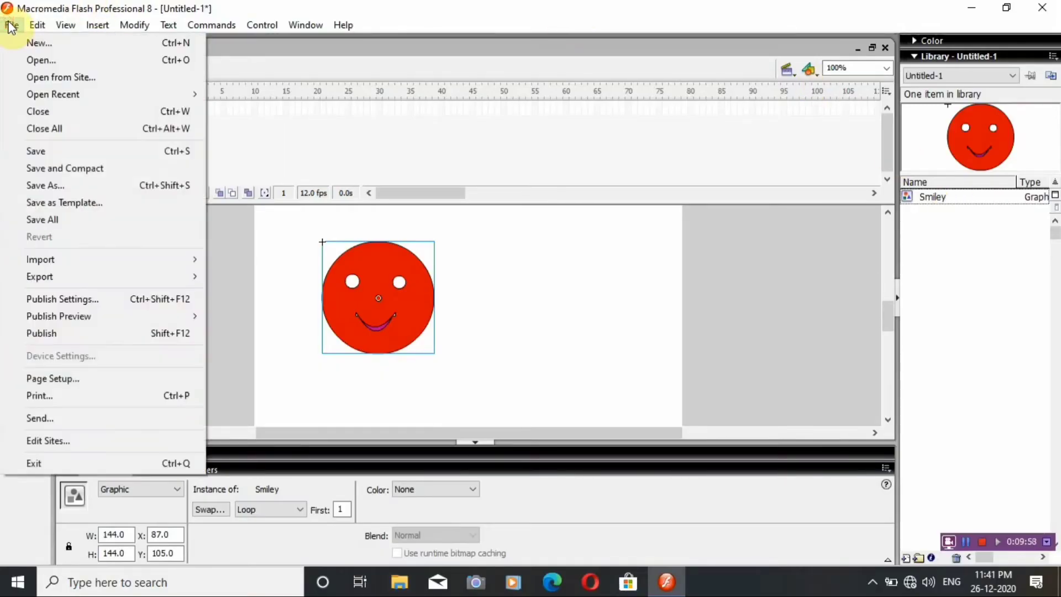
{"action": "mouse_move", "coordinate": [37, 25]}
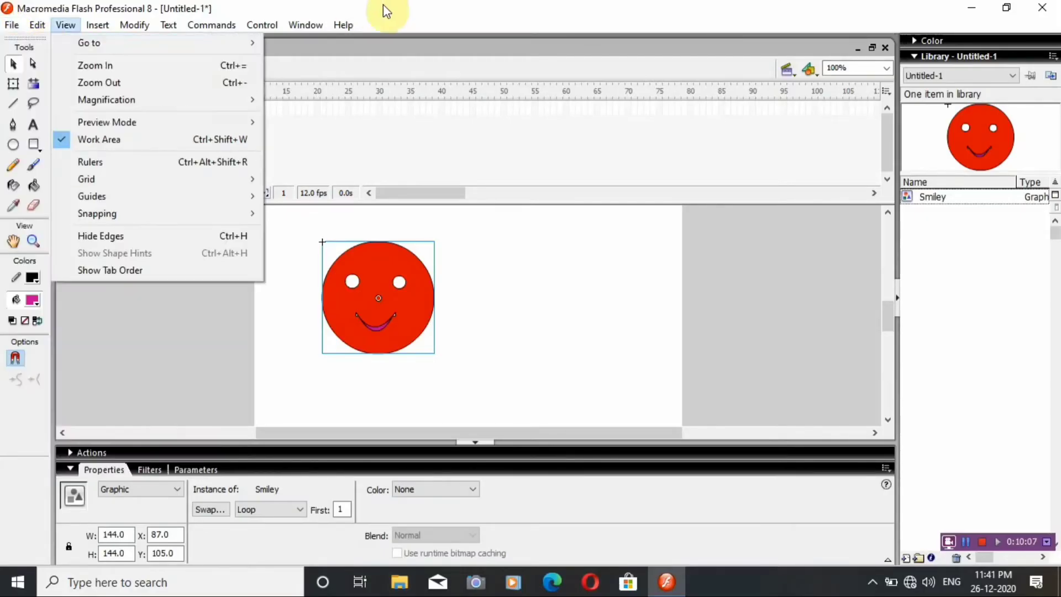
{"action": "left_click", "coordinate": [413, 2]}
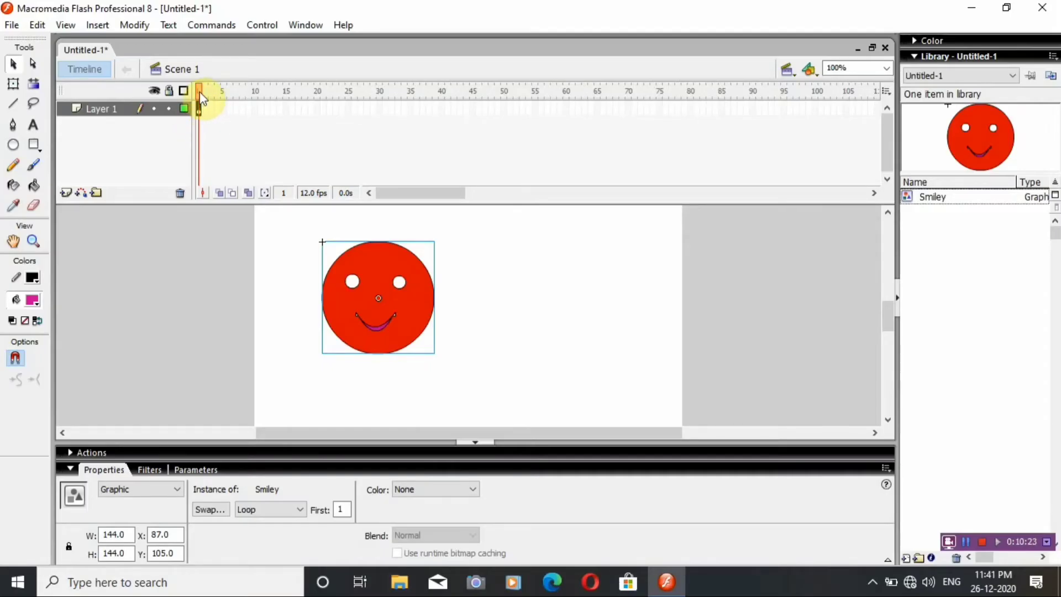
{"action": "left_click", "coordinate": [366, 298]}
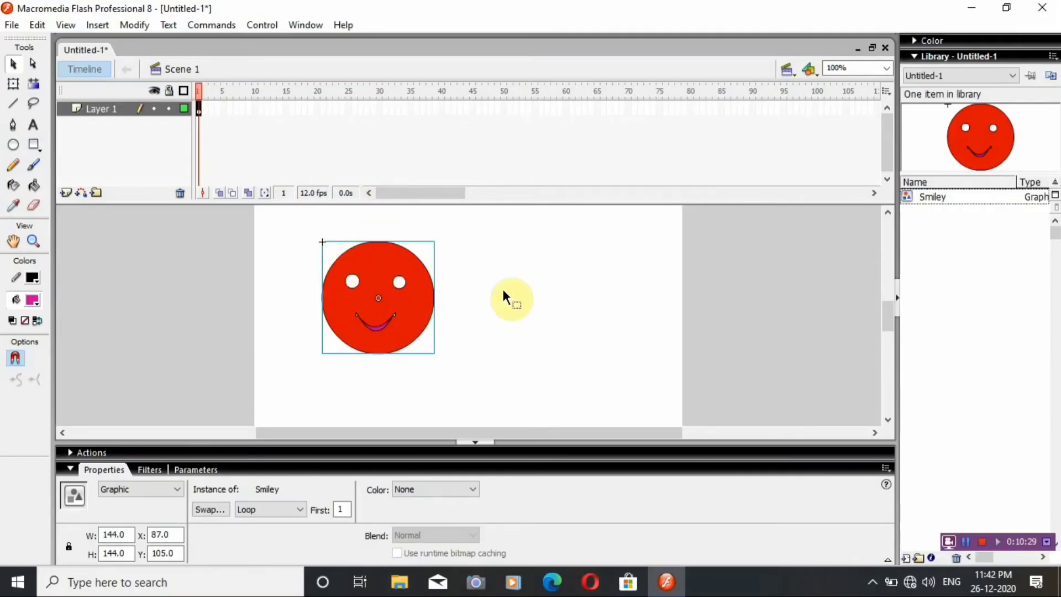
{"action": "left_click", "coordinate": [393, 301]}
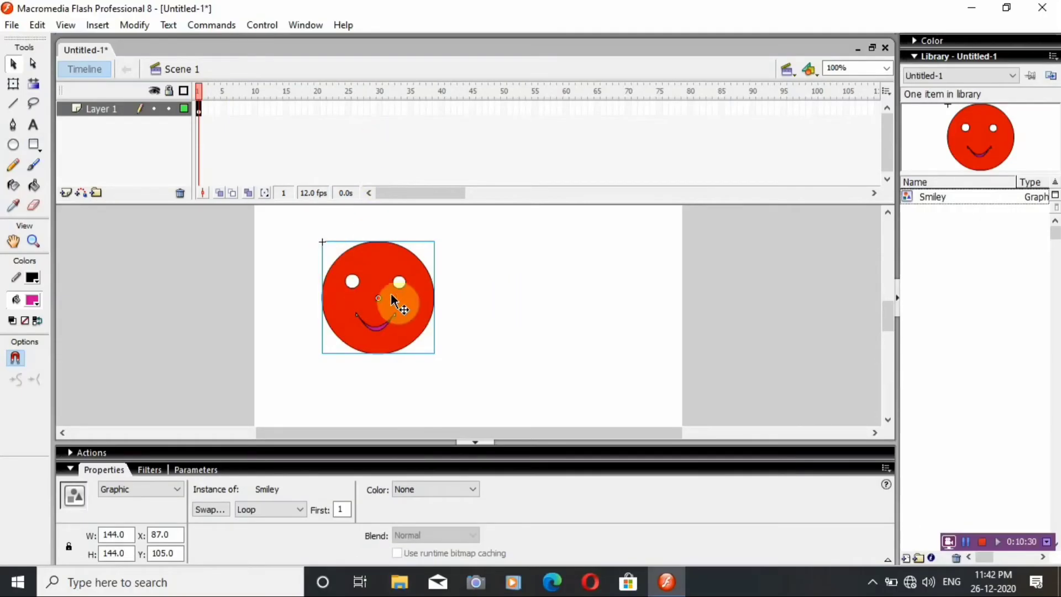
{"action": "left_click", "coordinate": [320, 108]}
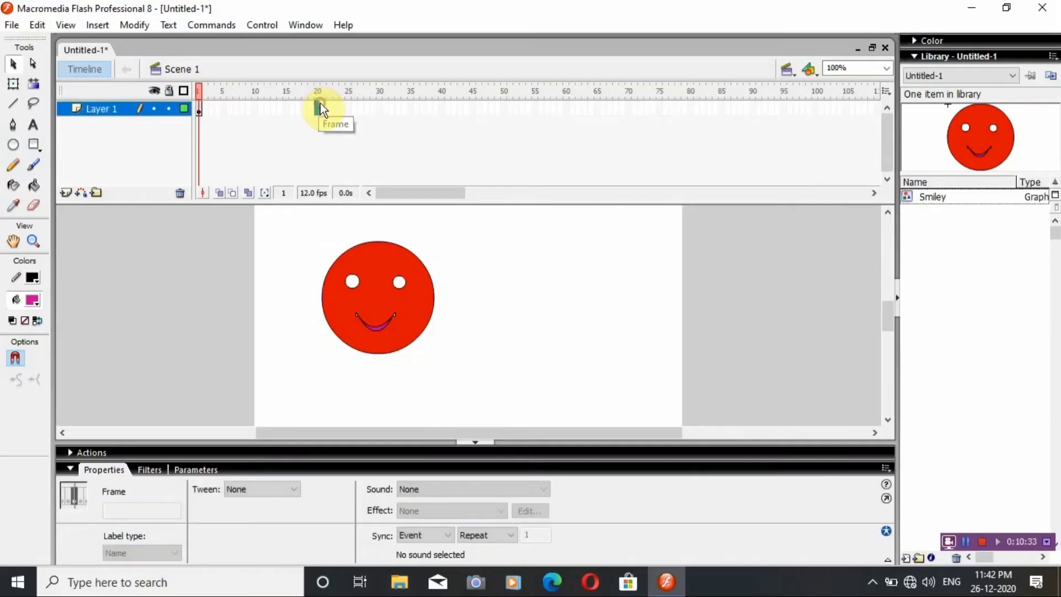
{"action": "left_click", "coordinate": [318, 94]}
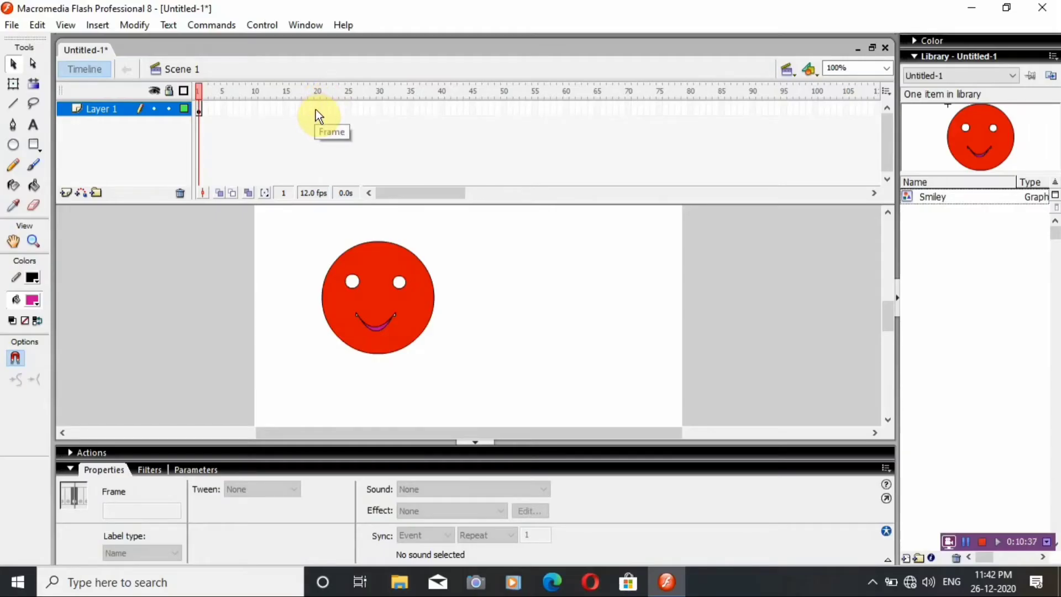
{"action": "left_click", "coordinate": [316, 109]}
{"action": "left_click", "coordinate": [103, 24]}
{"action": "mouse_move", "coordinate": [124, 67]}
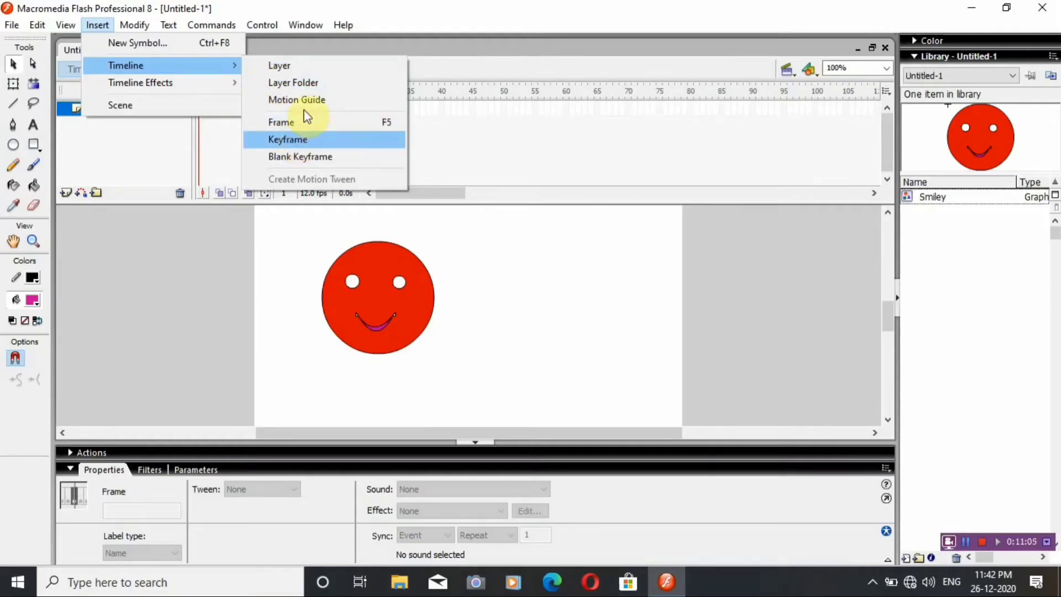
{"action": "left_click", "coordinate": [350, 4]}
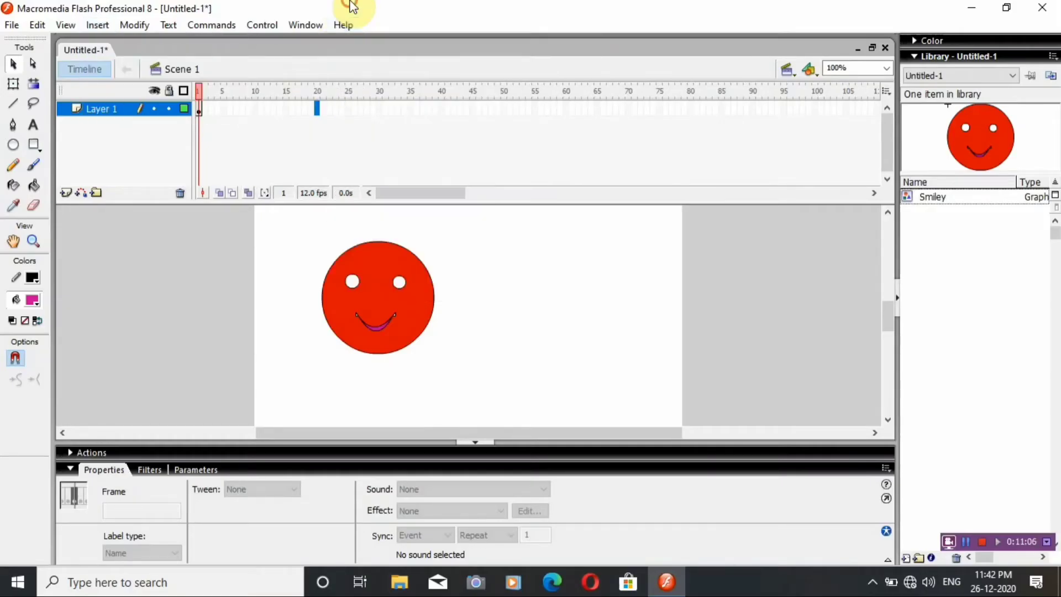
Insert a keyframe at frame 20 of Layer 1 and move the smiley there to the stage's right side, about X 362, Y 118.
{"action": "left_click", "coordinate": [315, 108]}
{"action": "key", "text": "F6"}
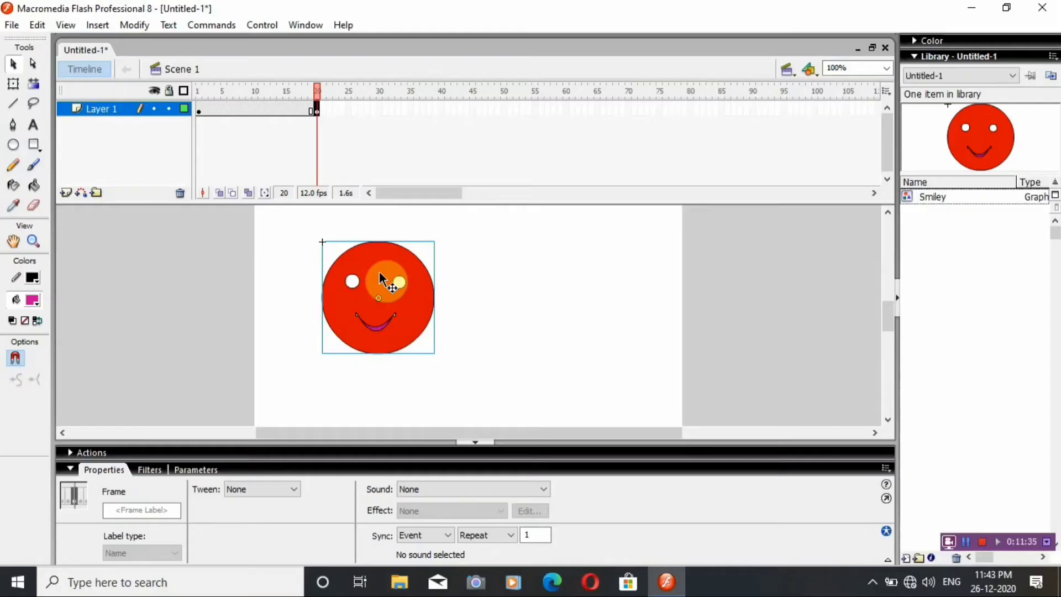
{"action": "left_click_drag", "start_coordinate": [380, 277], "coordinate": [595, 285]}
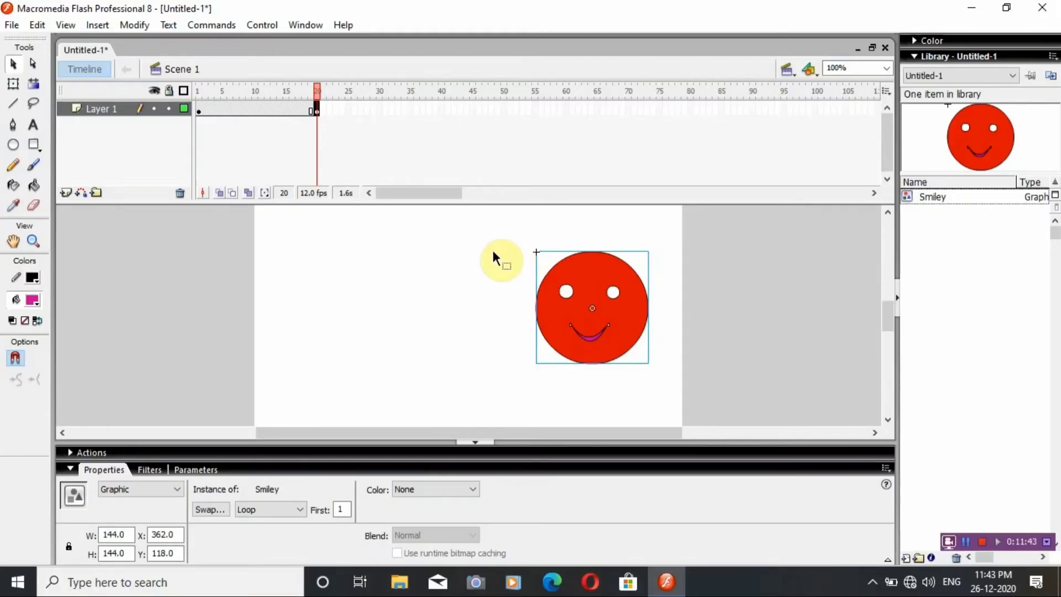
Create a motion tween on Layer 1 between the keyframes at frames 1 and 20.
{"action": "left_click", "coordinate": [278, 112]}
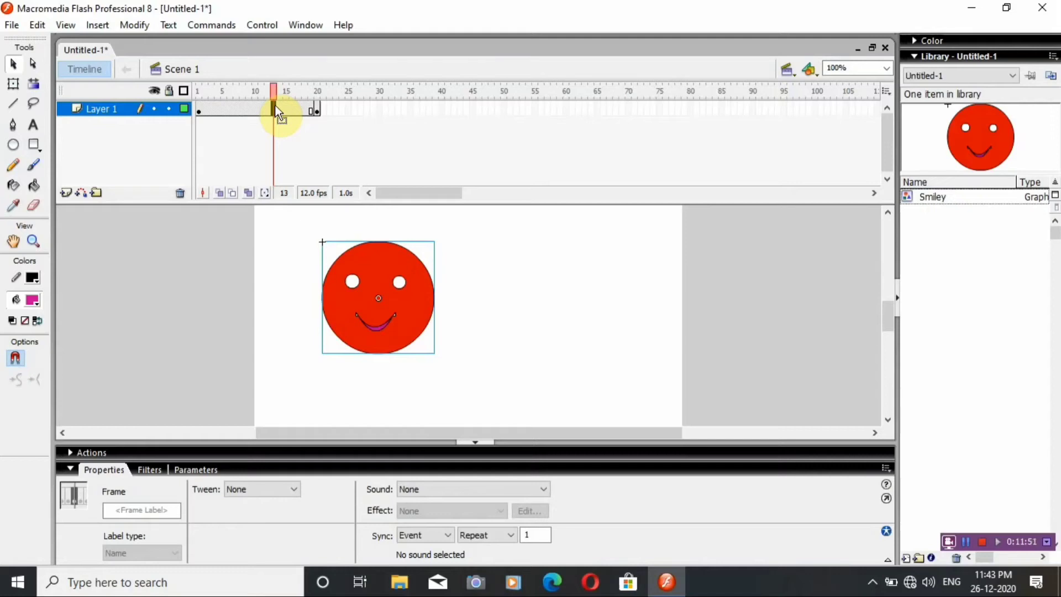
{"action": "left_click", "coordinate": [102, 28]}
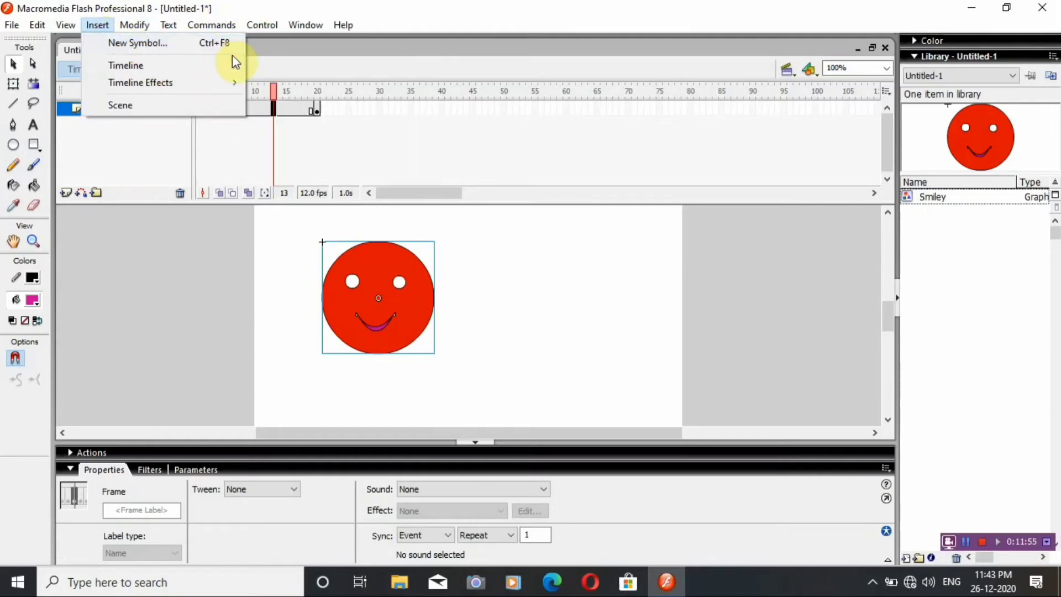
{"action": "mouse_move", "coordinate": [230, 65]}
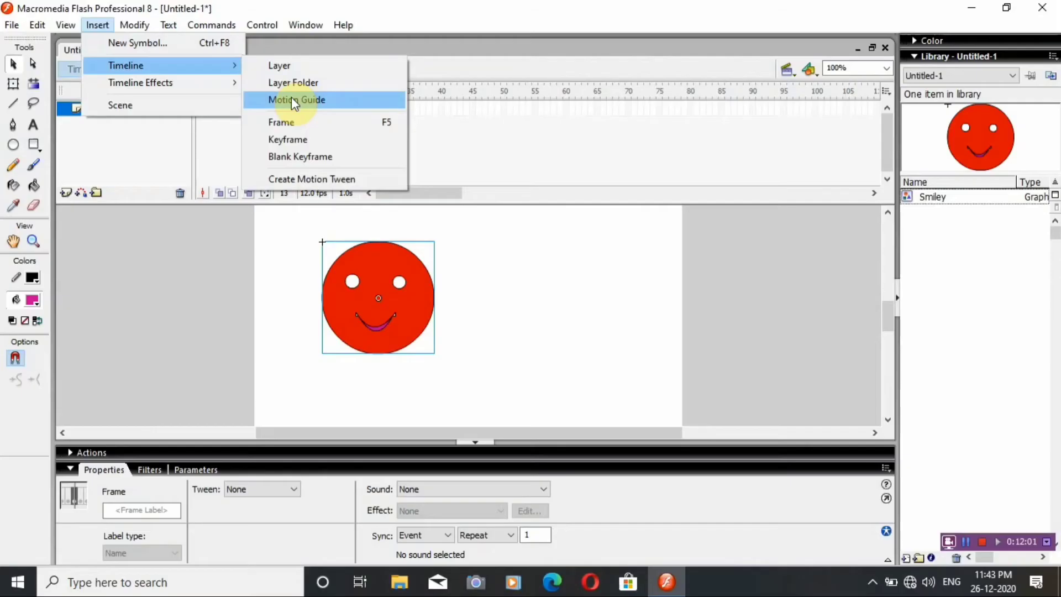
{"action": "left_click", "coordinate": [316, 178]}
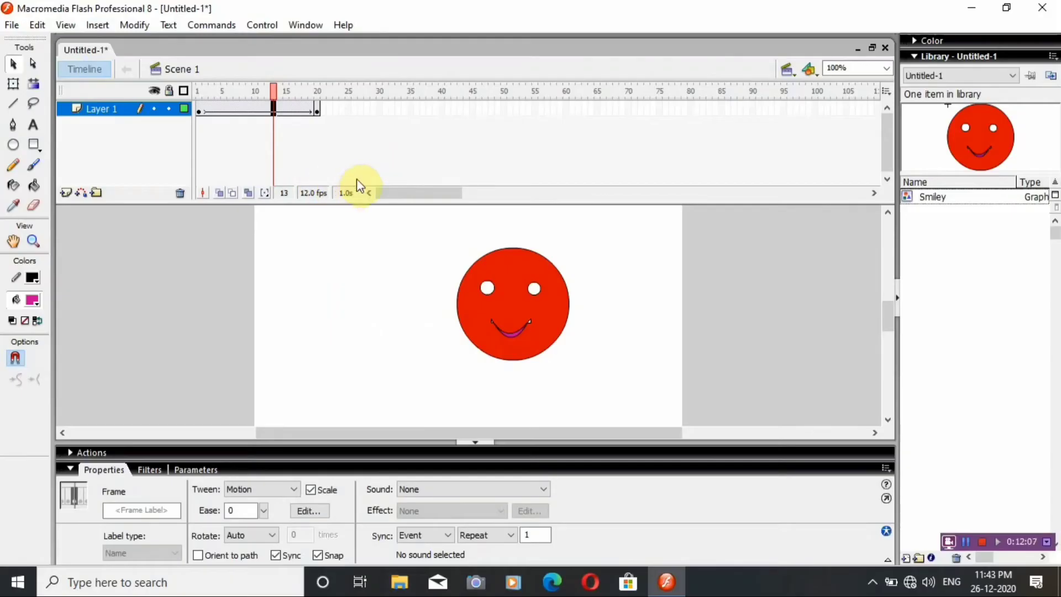
Check the smiley at frames 20 and 1, and test the movie to preview the tween, closing the preview at the end.
{"action": "left_click", "coordinate": [316, 111]}
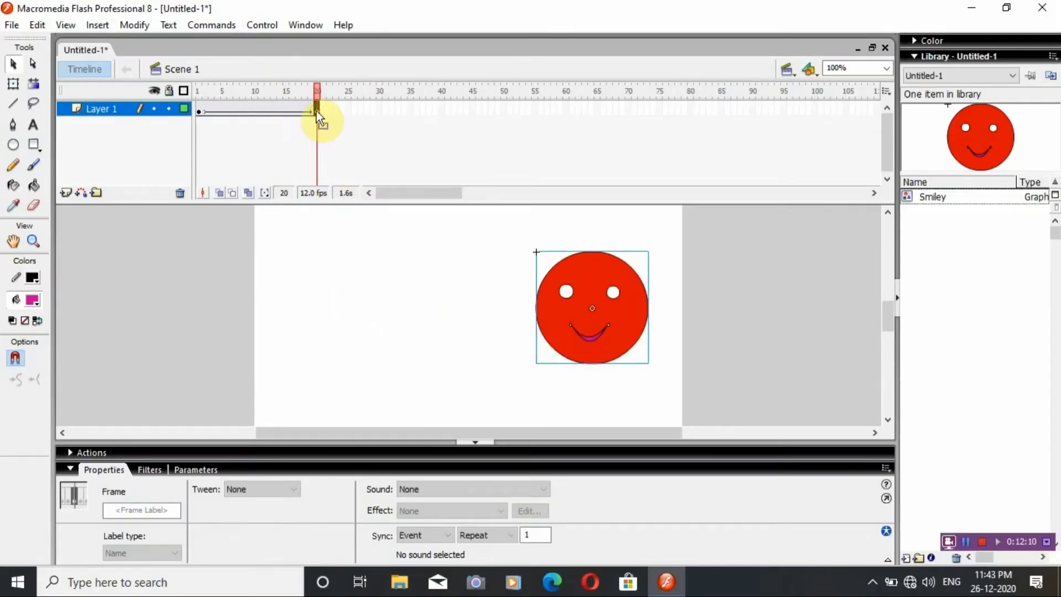
{"action": "left_click", "coordinate": [199, 108]}
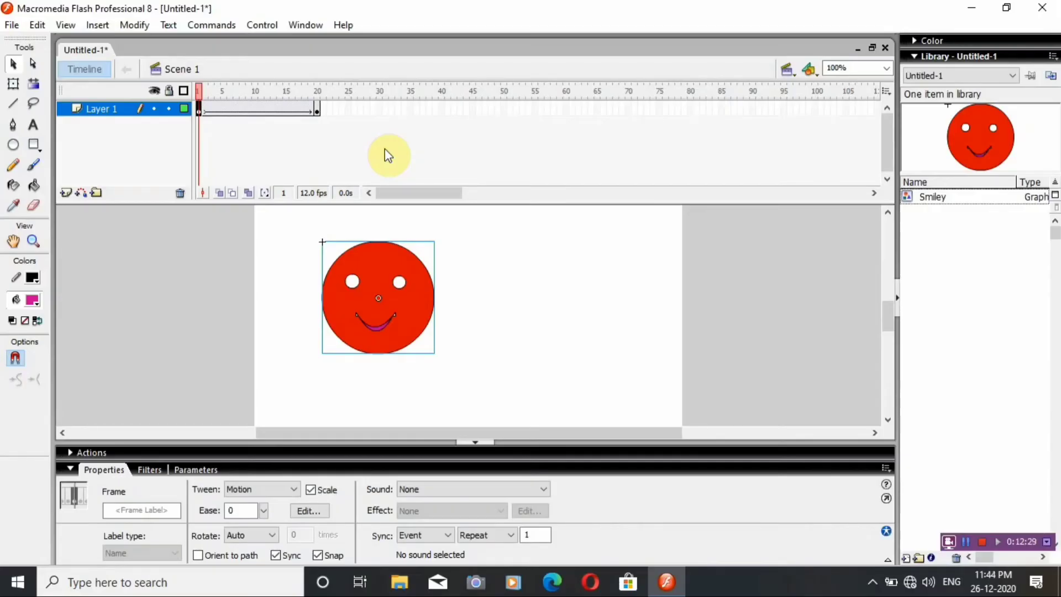
{"action": "key", "text": "ctrl+Return"}
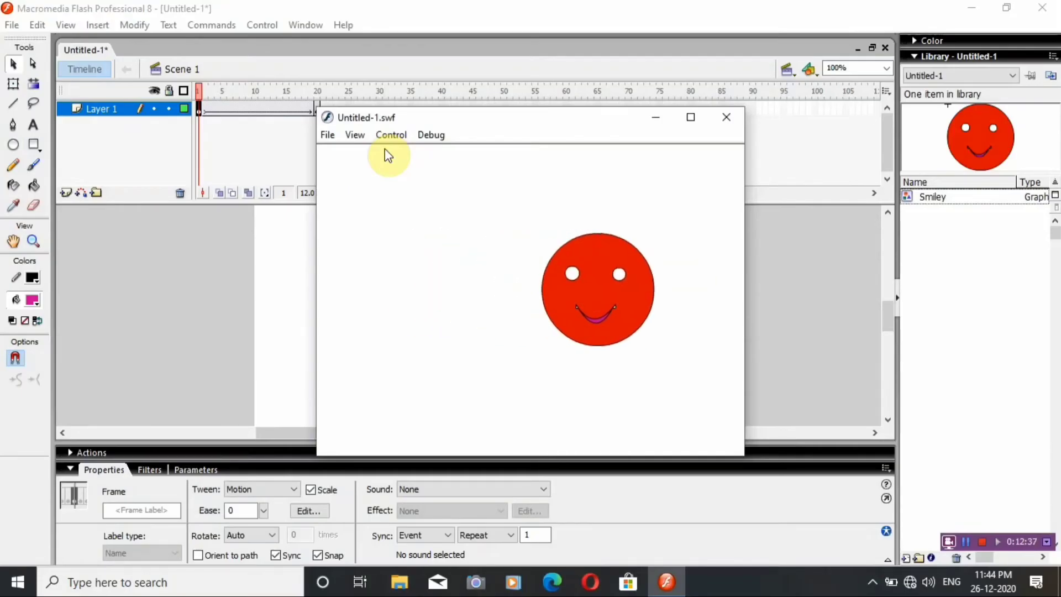
{"action": "left_click", "coordinate": [729, 119]}
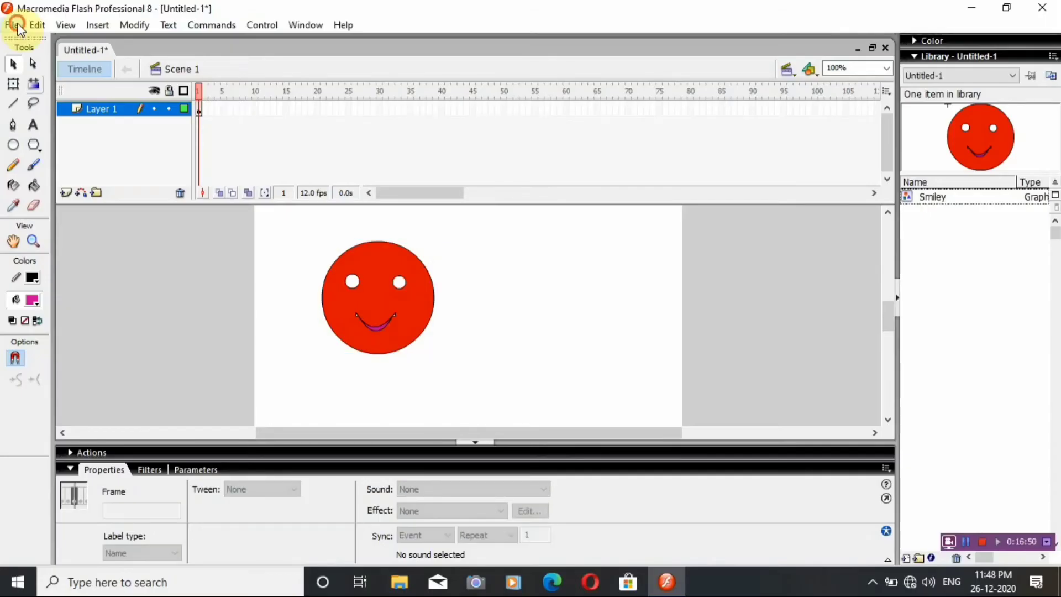
Create a new Flash Document.
{"action": "left_click", "coordinate": [11, 25]}
{"action": "mouse_move", "coordinate": [22, 32]}
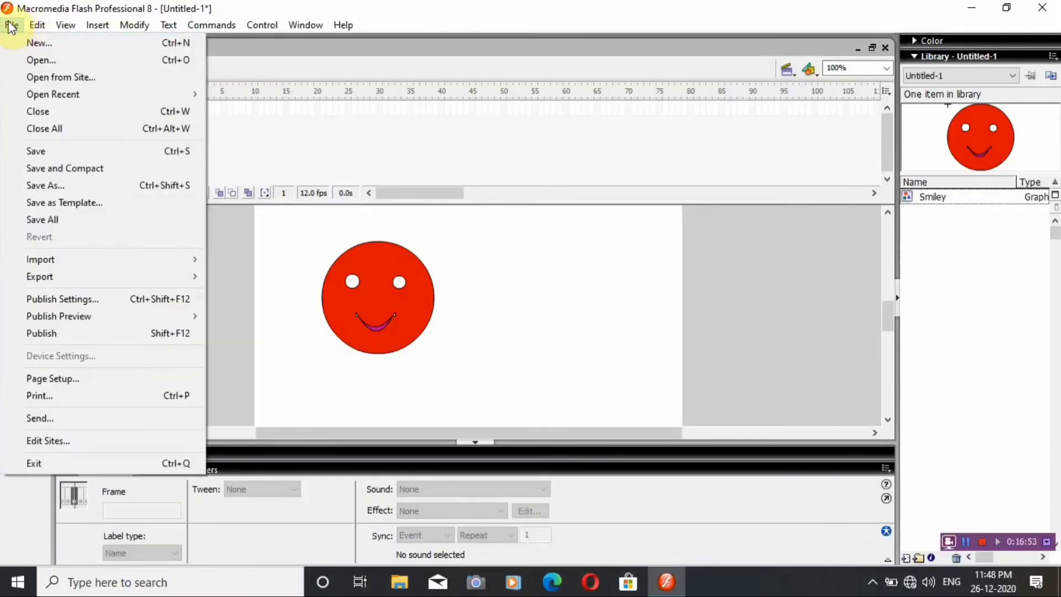
{"action": "left_click", "coordinate": [32, 41]}
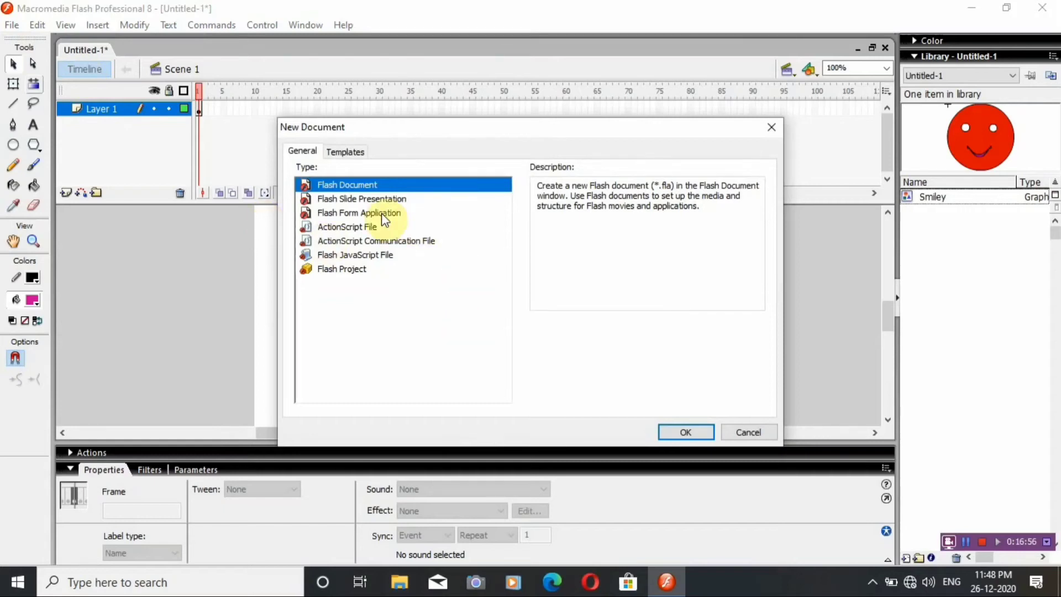
{"action": "left_click", "coordinate": [689, 433]}
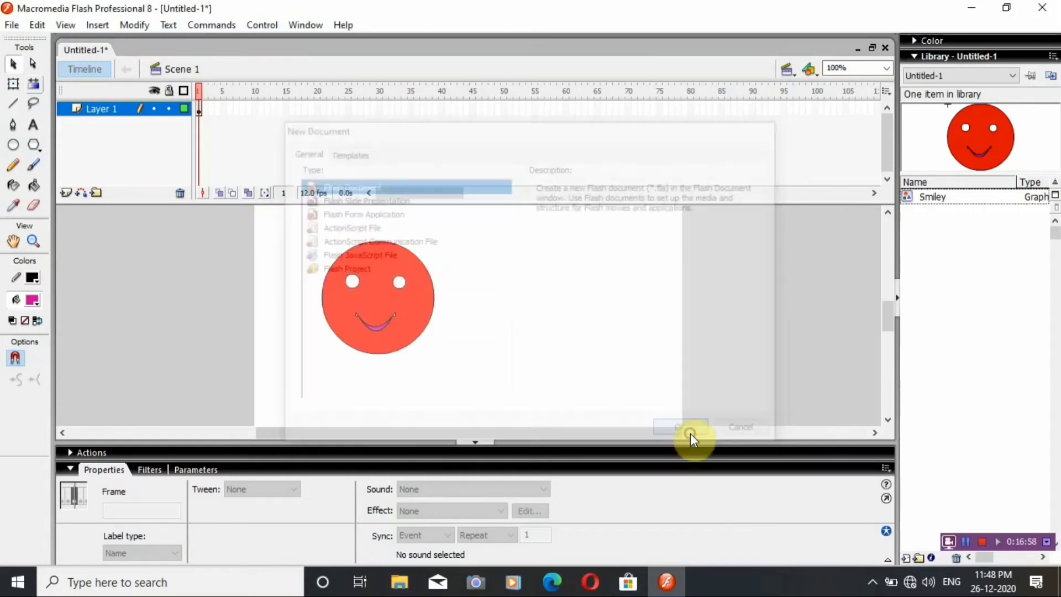
{"action": "left_click", "coordinate": [15, 146]}
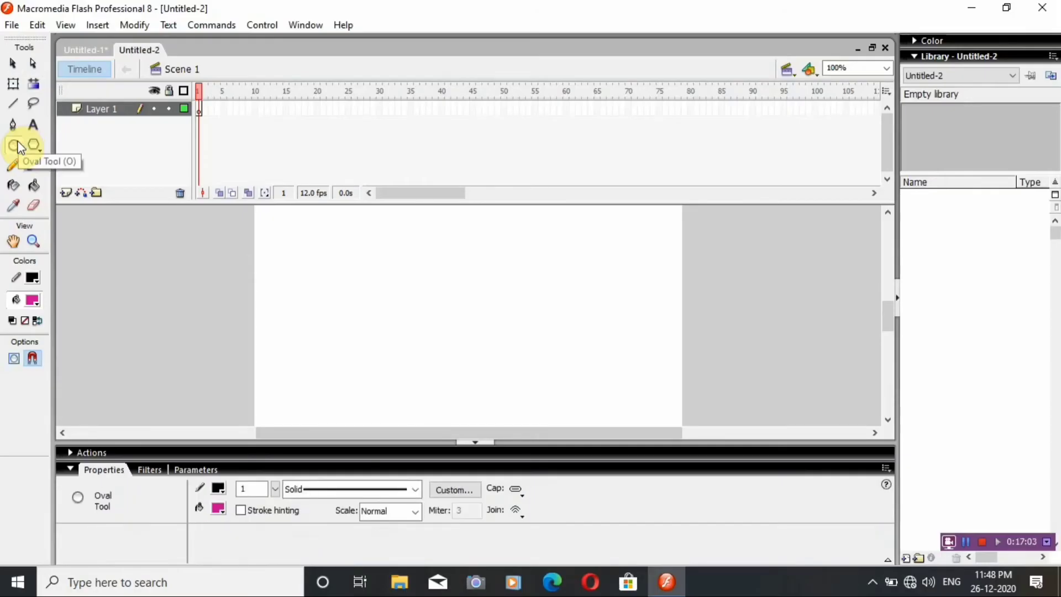
{"action": "left_click_drag", "start_coordinate": [301, 251], "coordinate": [419, 358]}
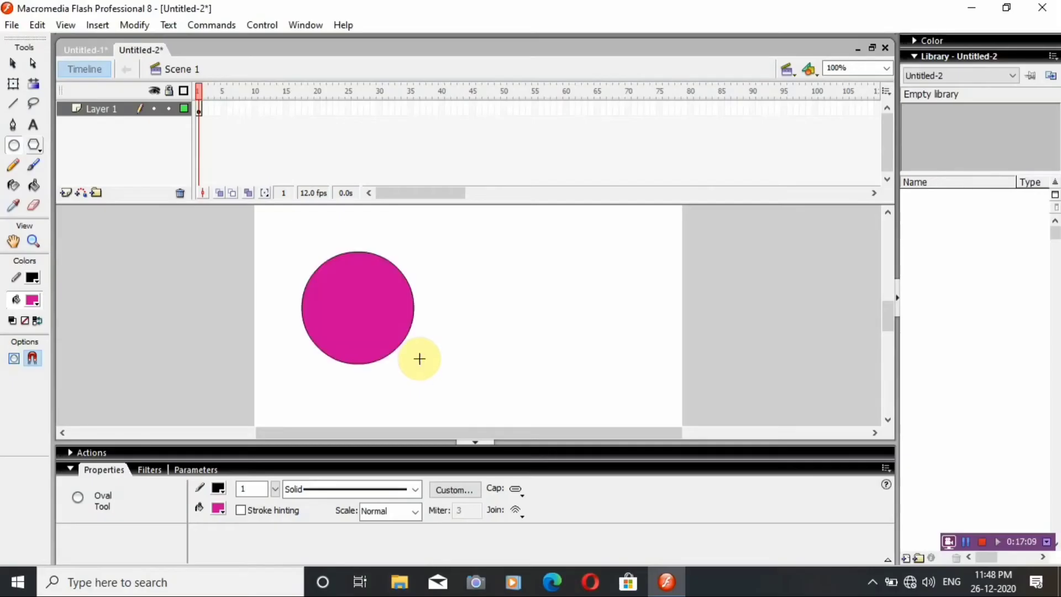
{"action": "left_click", "coordinate": [34, 302]}
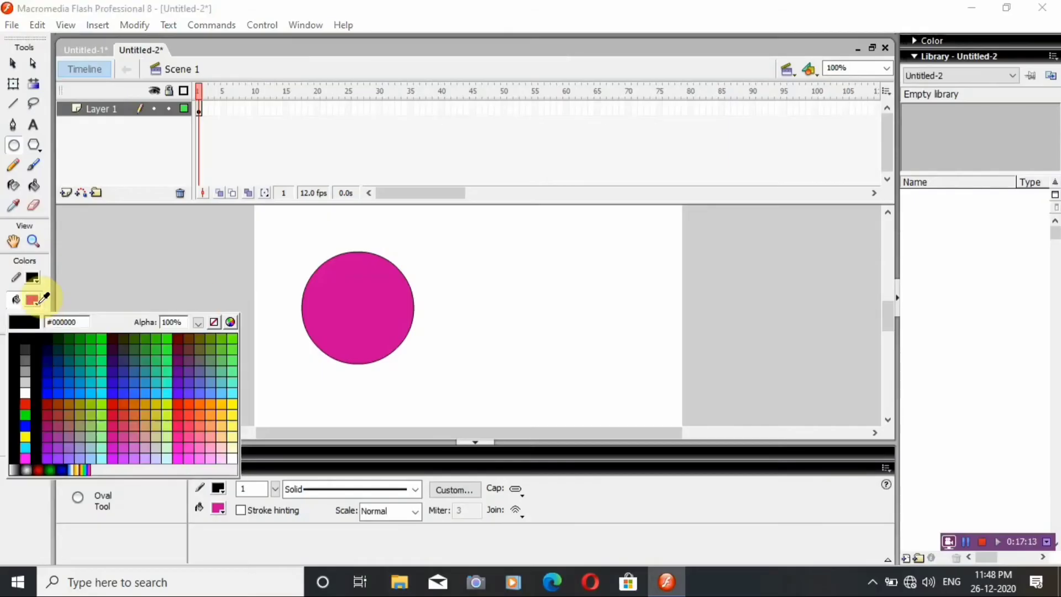
{"action": "key", "text": "ctrl+z"}
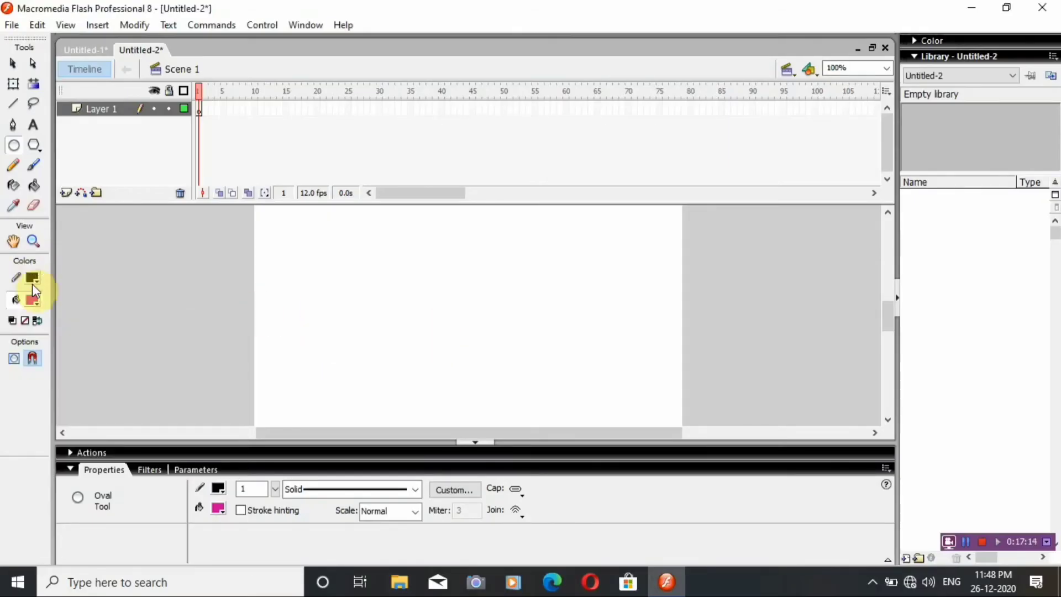
Draw a circle about 144 px wide with the red radial gradient fill in the left half of the stage.
{"action": "left_click", "coordinate": [40, 303]}
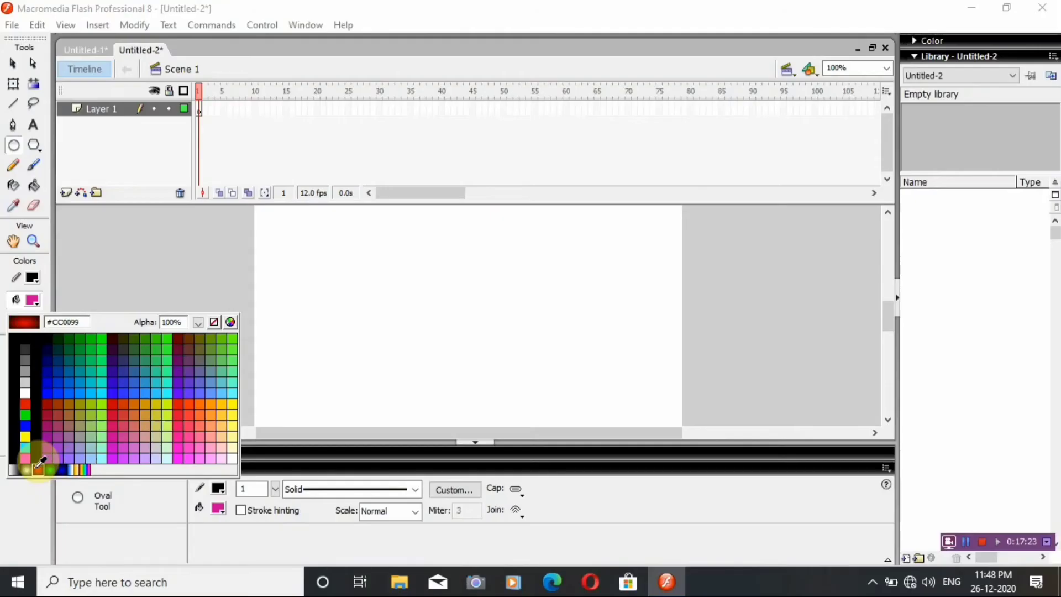
{"action": "left_click", "coordinate": [39, 468]}
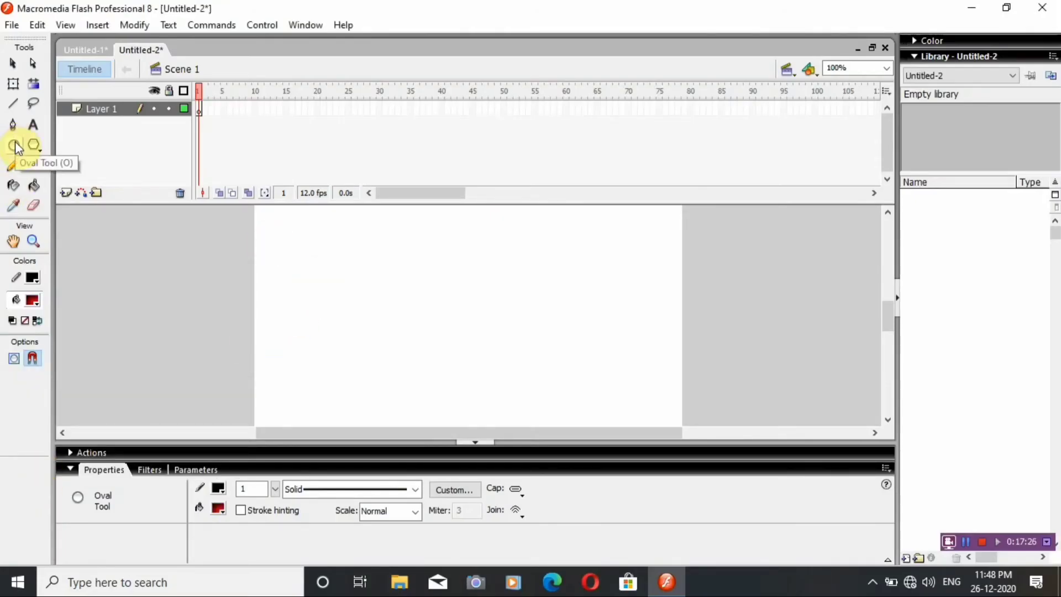
{"action": "left_click_drag", "start_coordinate": [308, 247], "coordinate": [417, 361]}
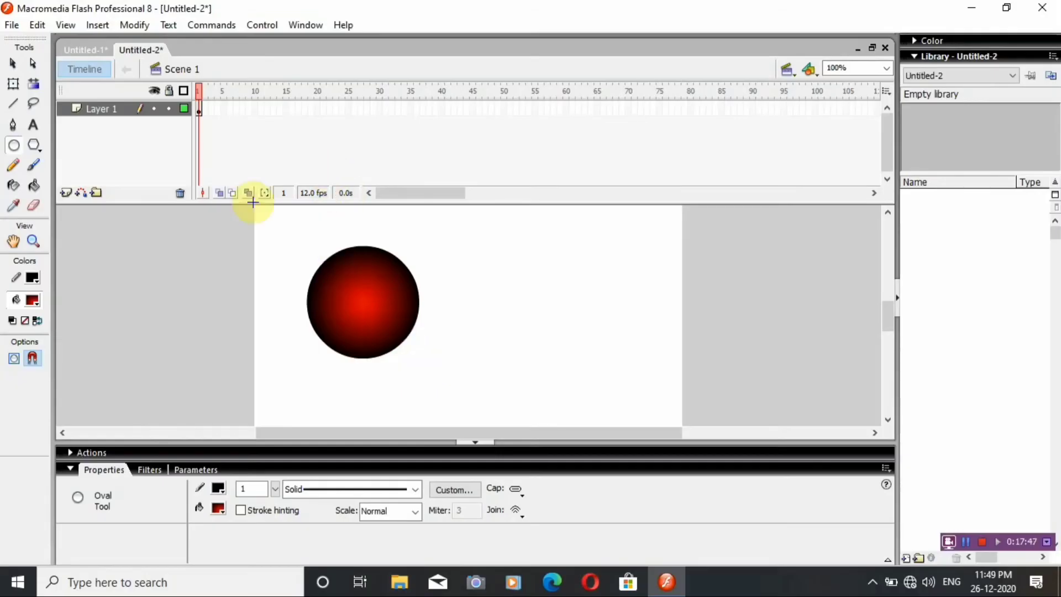
Examine the circle's outline and gradient fill by selecting each separately, and clear the selection.
{"action": "left_click", "coordinate": [10, 65]}
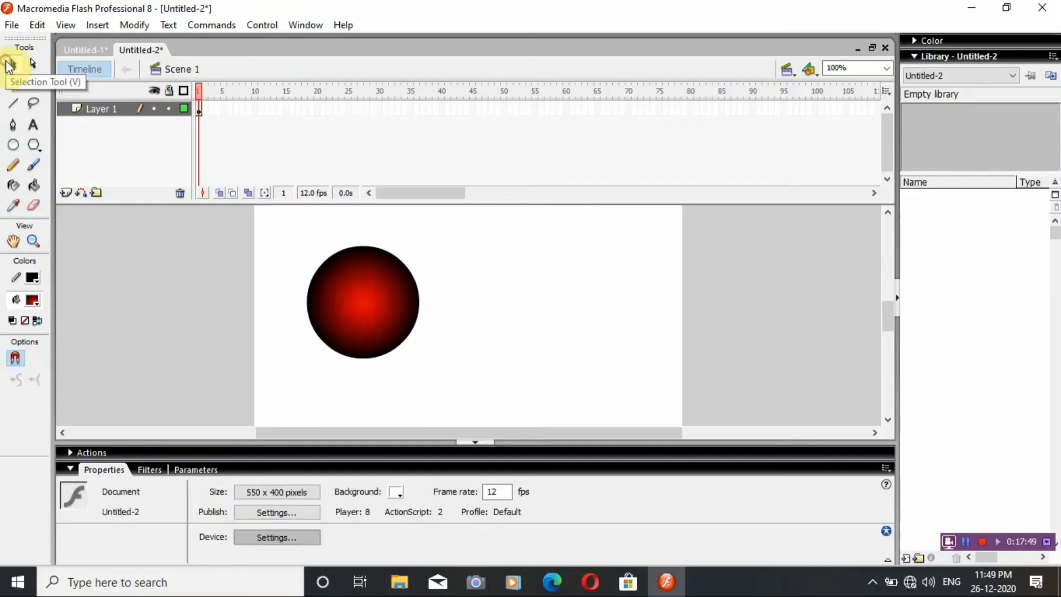
{"action": "left_click", "coordinate": [322, 344]}
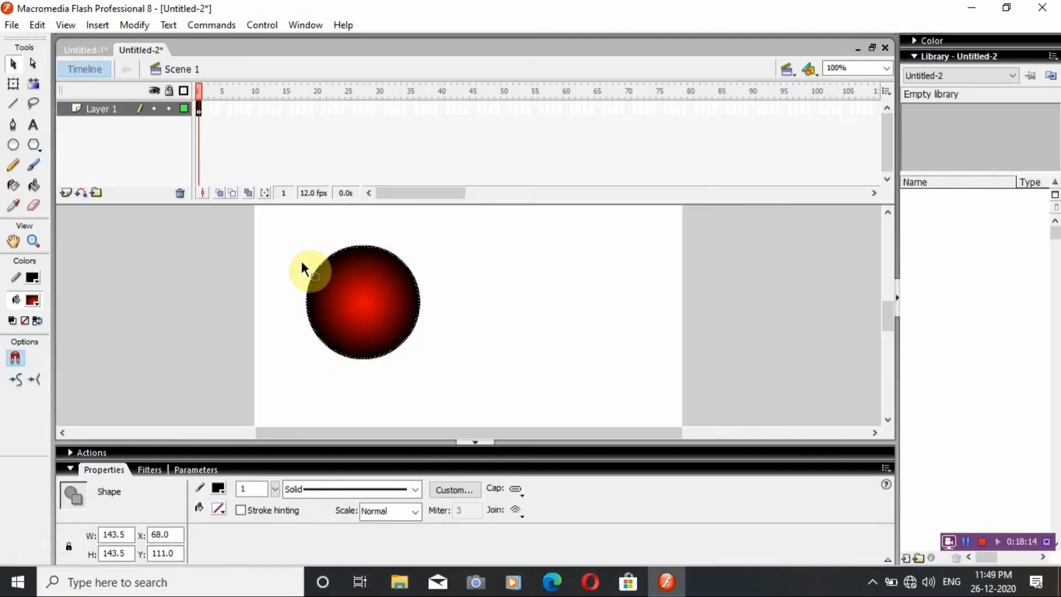
{"action": "left_click", "coordinate": [362, 363]}
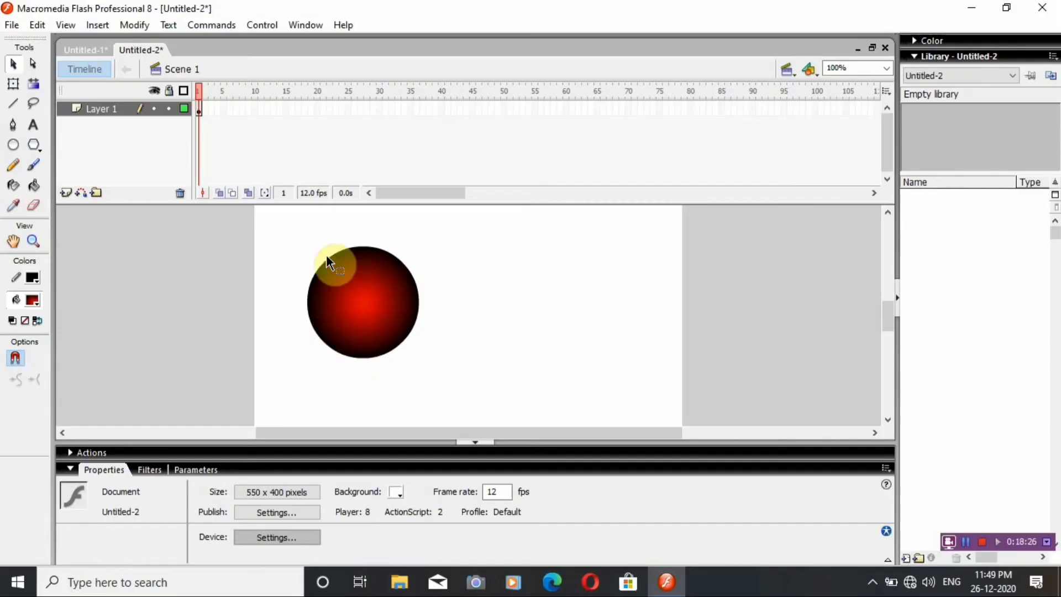
{"action": "left_click", "coordinate": [338, 358]}
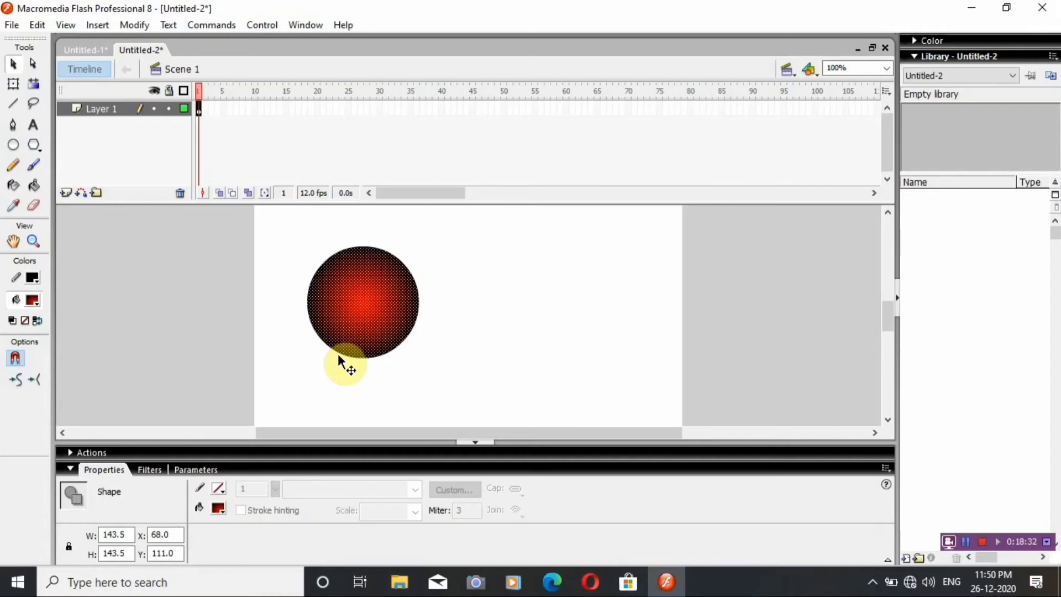
{"action": "left_click", "coordinate": [272, 264]}
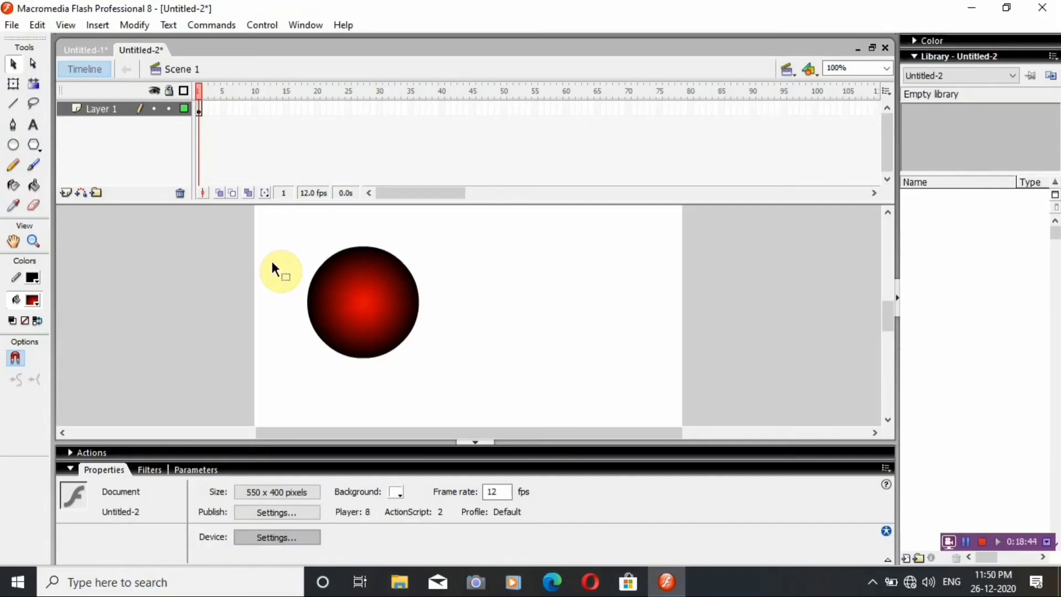
Insert a keyframe at frame 10 of Layer 1.
{"action": "left_click", "coordinate": [256, 108]}
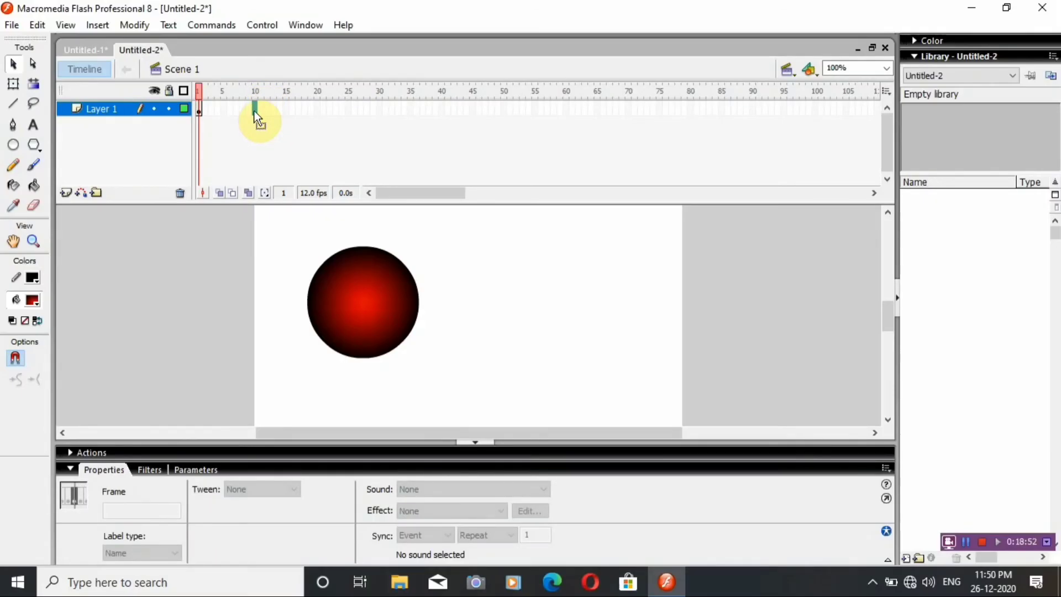
{"action": "key", "text": "F6"}
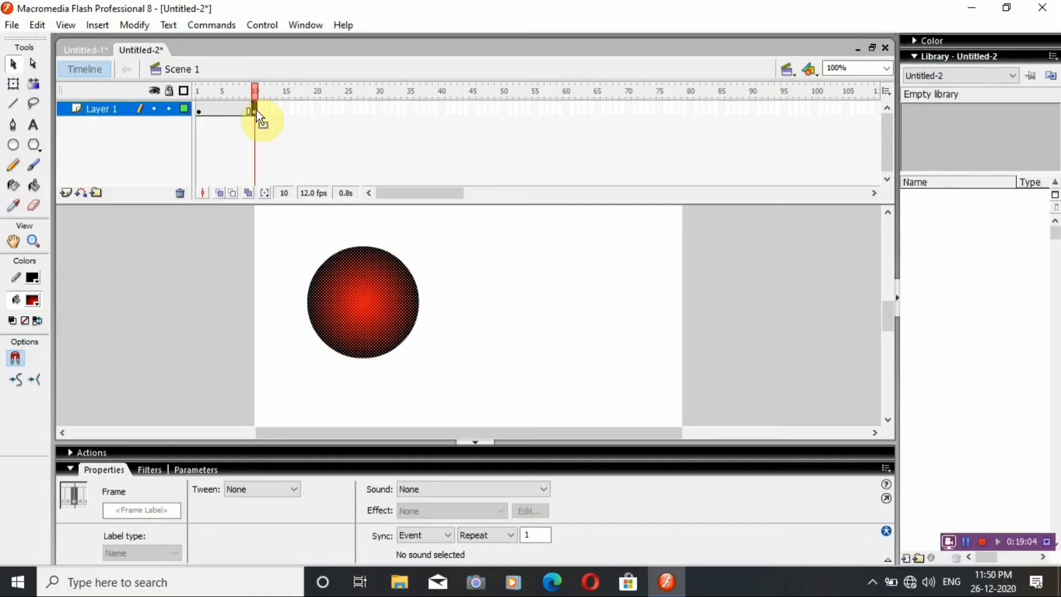
Draw a pentagon about 110 px wide with the PolyStar tool beside the circle on frame 10, using the red radial gradient fill.
{"action": "left_click", "coordinate": [37, 146]}
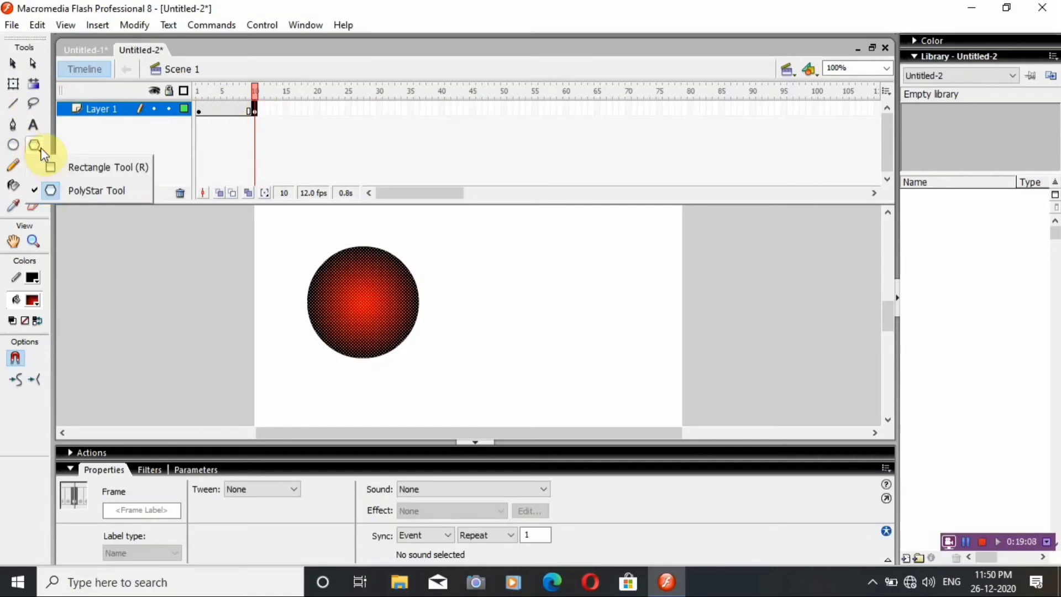
{"action": "left_click", "coordinate": [74, 191]}
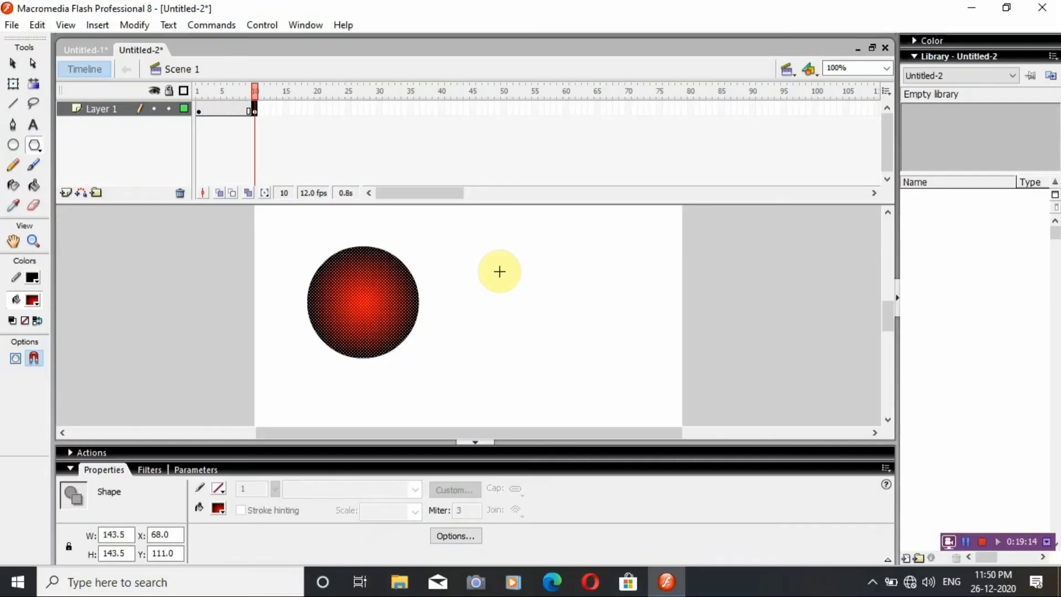
{"action": "left_click_drag", "start_coordinate": [499, 325], "coordinate": [541, 342]}
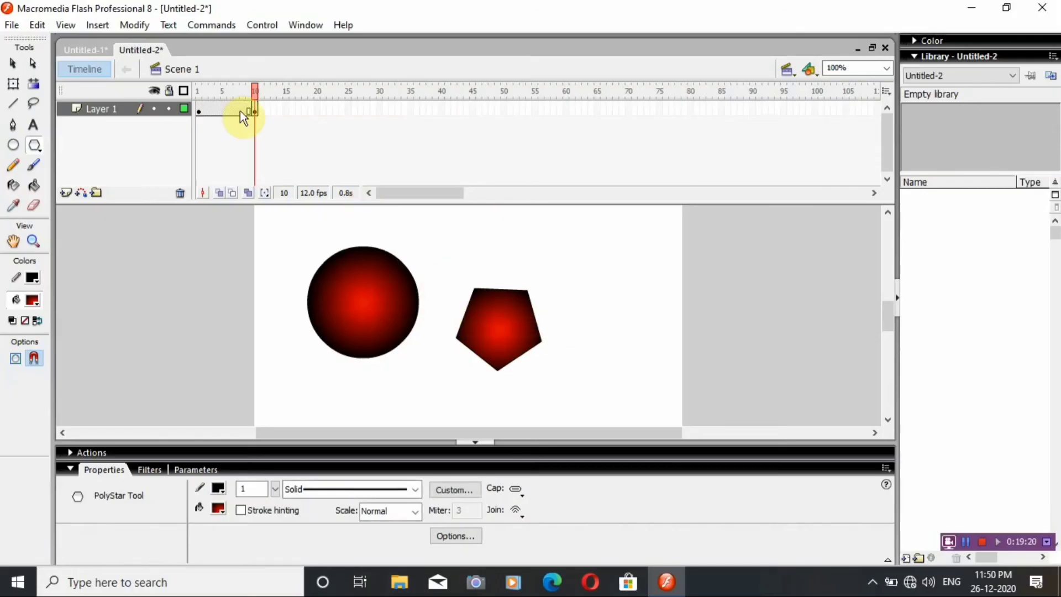
Move the whole pentagon, fill and outline together, farther from the circle to about X 380, Y 135, and clear the selection.
{"action": "left_click", "coordinate": [12, 64]}
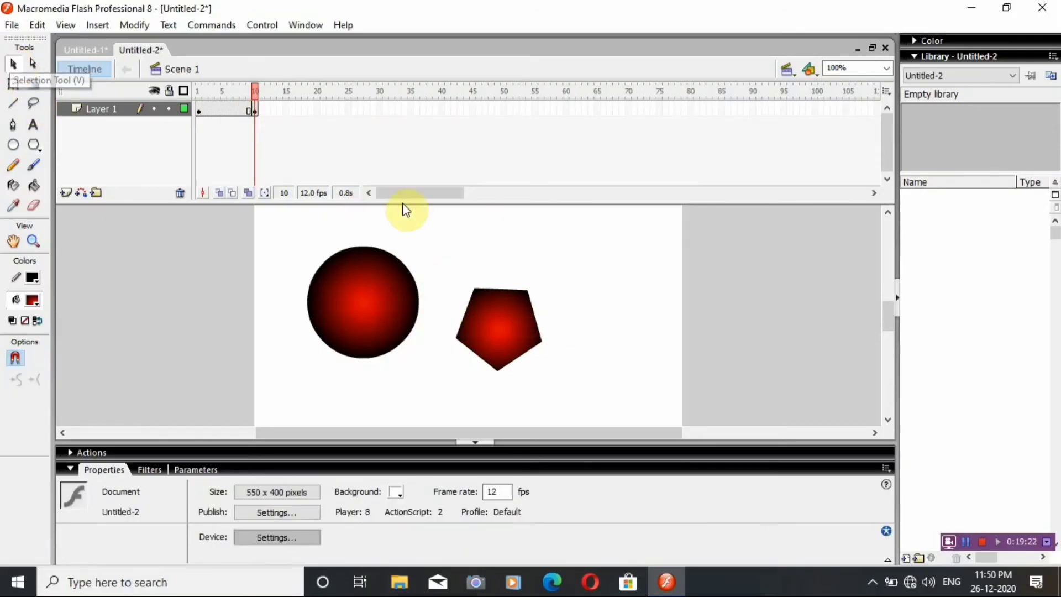
{"action": "left_click_drag", "start_coordinate": [439, 238], "coordinate": [557, 377]}
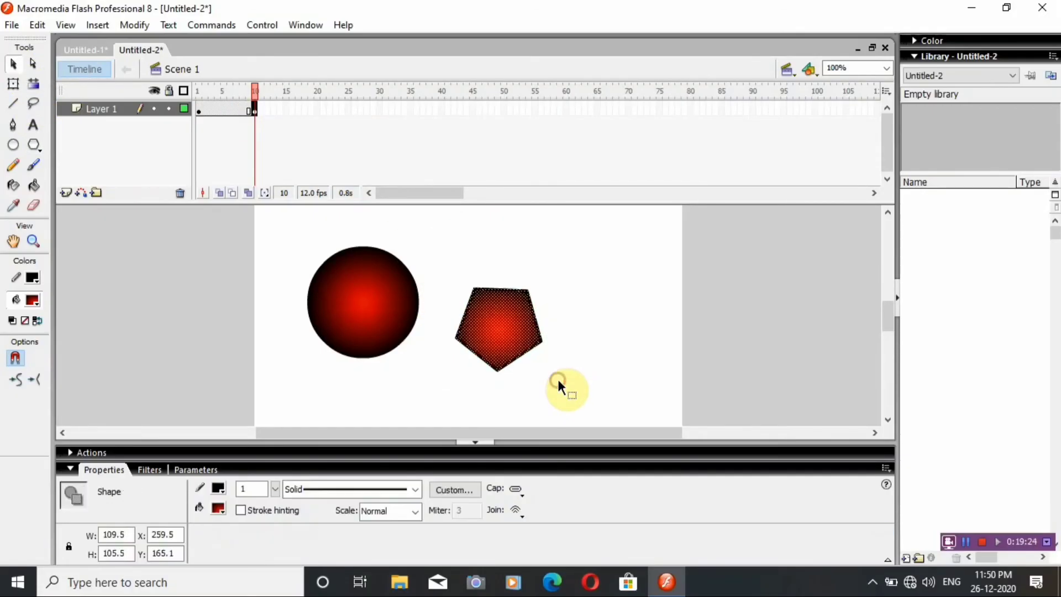
{"action": "left_click_drag", "start_coordinate": [508, 320], "coordinate": [602, 299]}
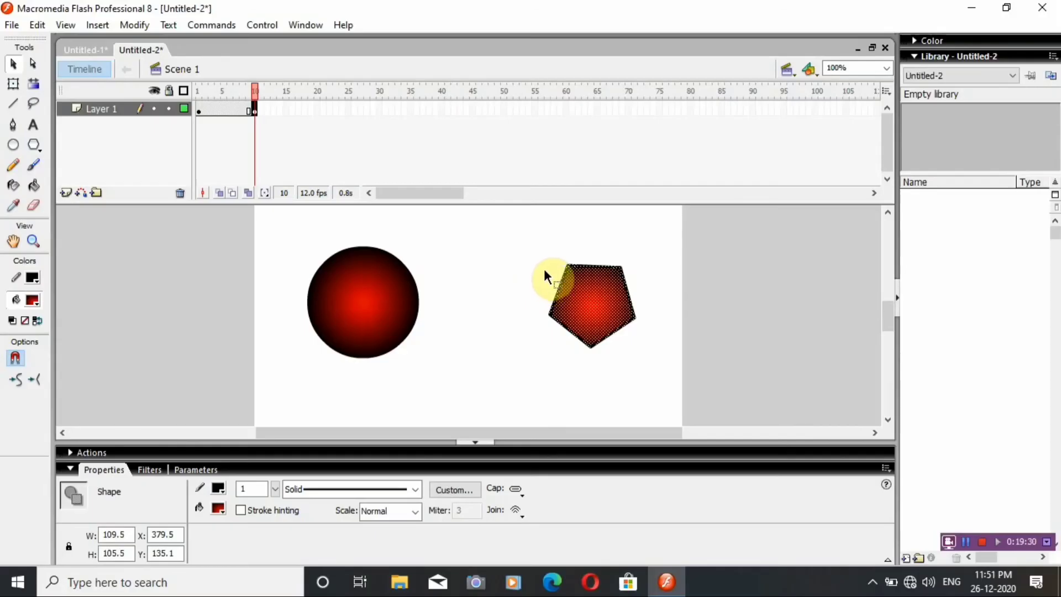
{"action": "left_click", "coordinate": [513, 237]}
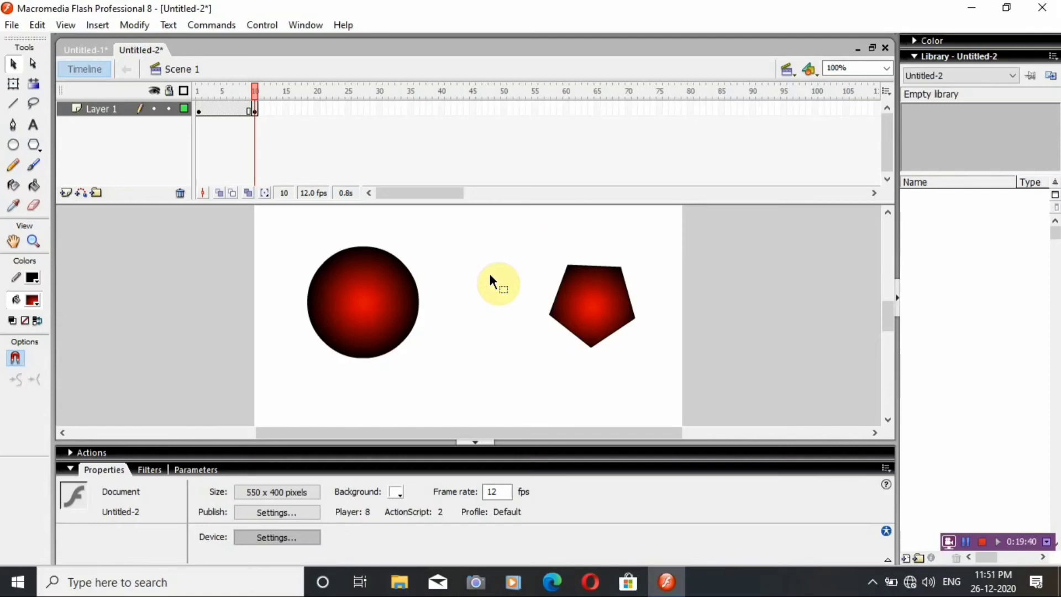
Delete all five outline segments of the pentagon one by one, keeping only its gradient fill.
{"action": "left_click", "coordinate": [564, 328]}
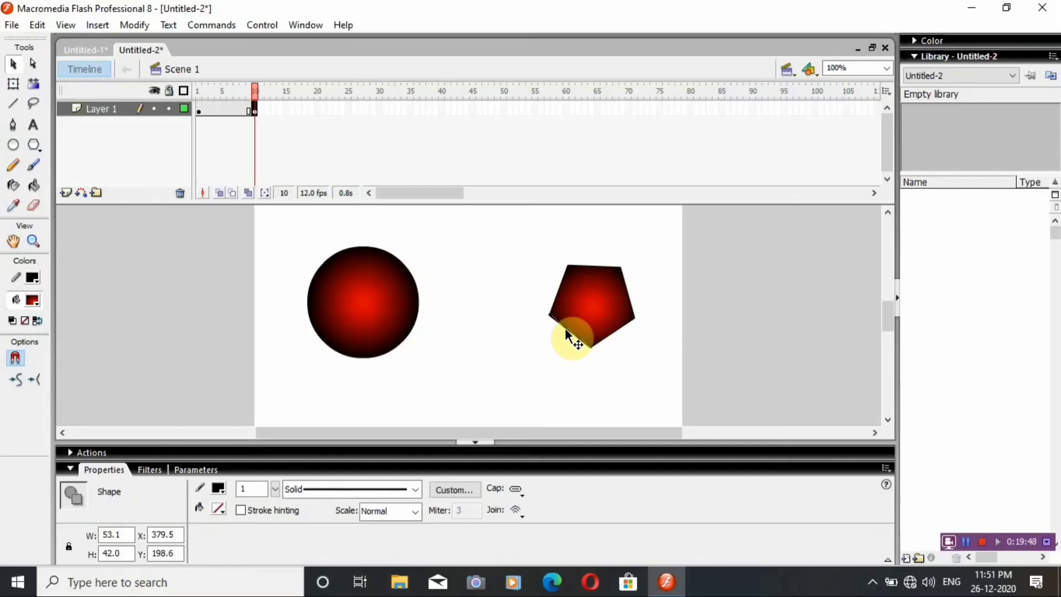
{"action": "key", "text": "Delete"}
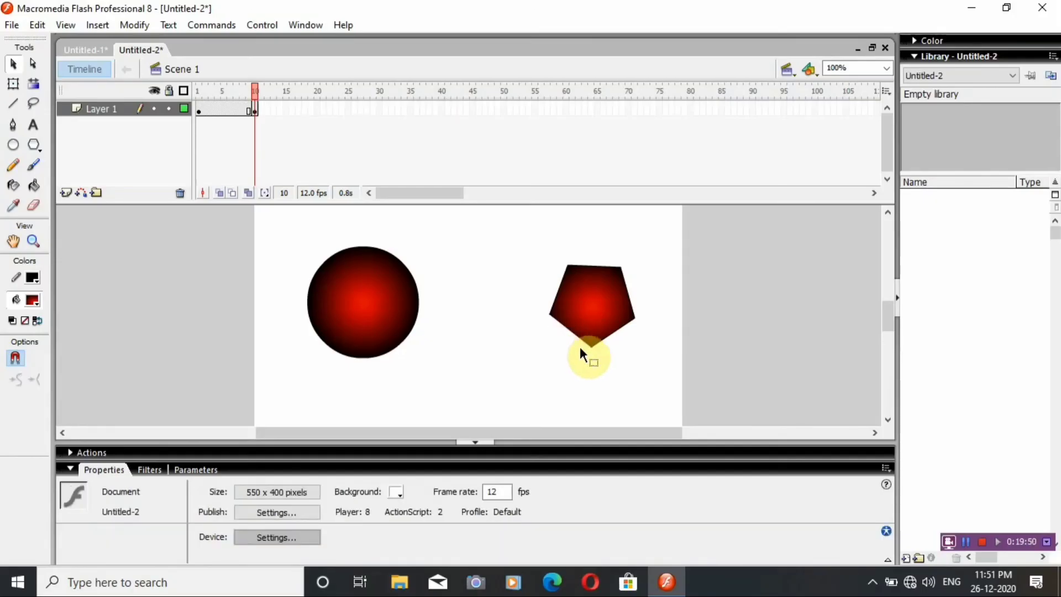
{"action": "left_click", "coordinate": [607, 336]}
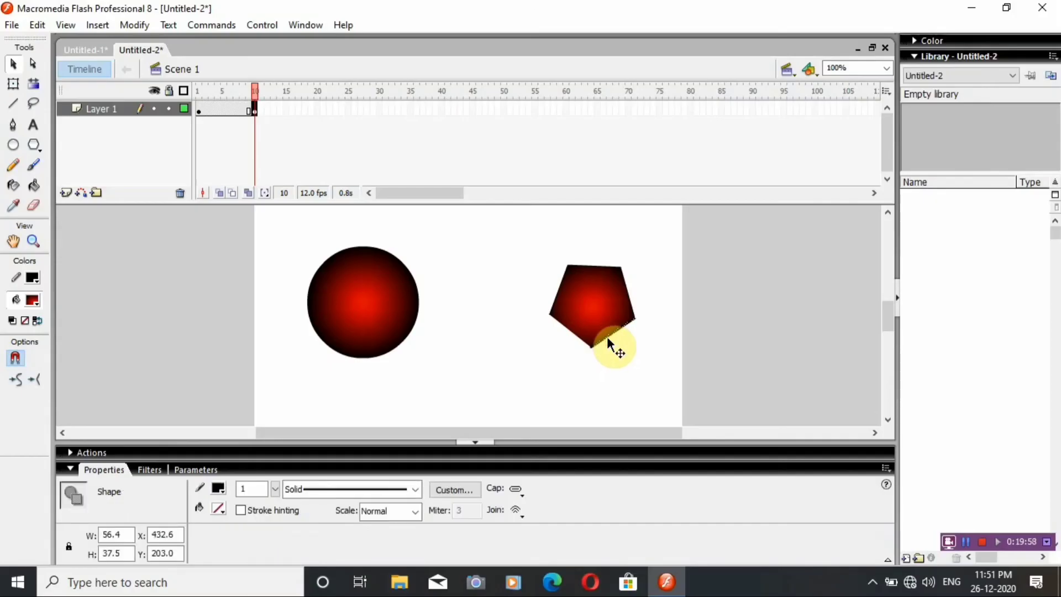
{"action": "left_click", "coordinate": [608, 339]}
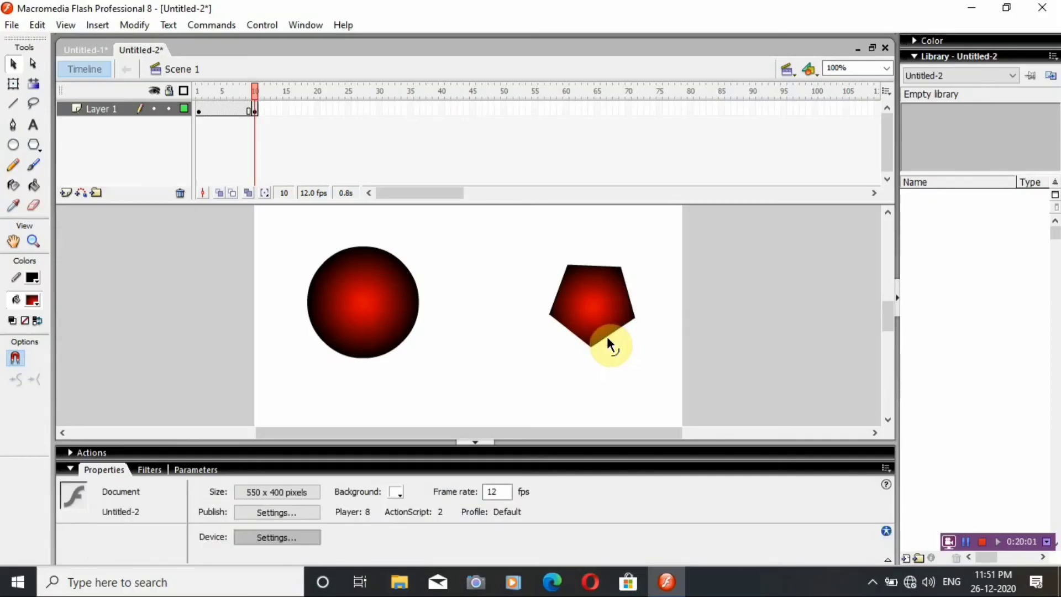
{"action": "left_click", "coordinate": [628, 280]}
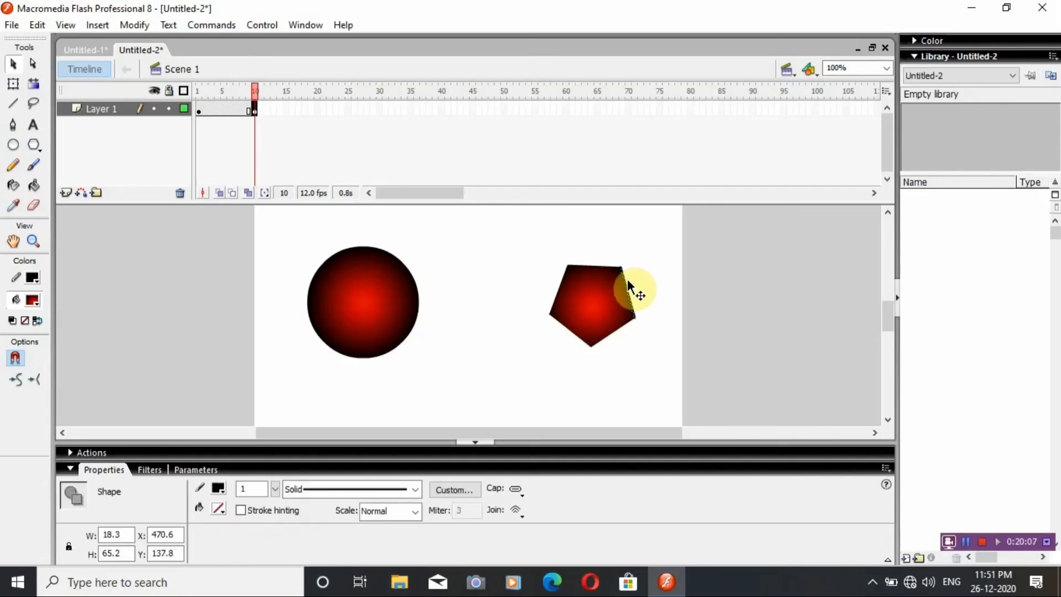
{"action": "key", "text": "Delete"}
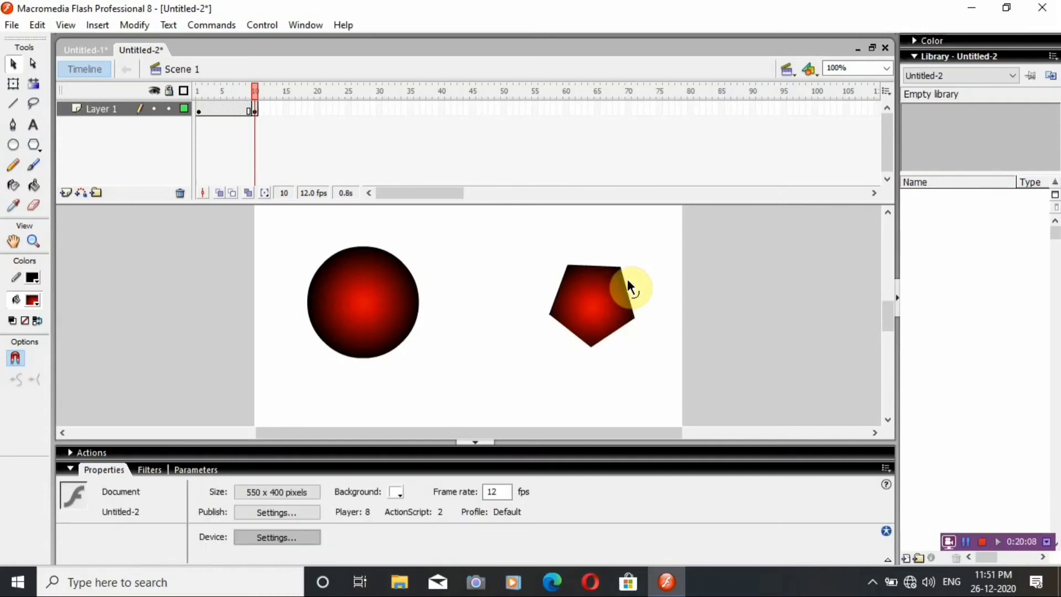
{"action": "left_click", "coordinate": [594, 271]}
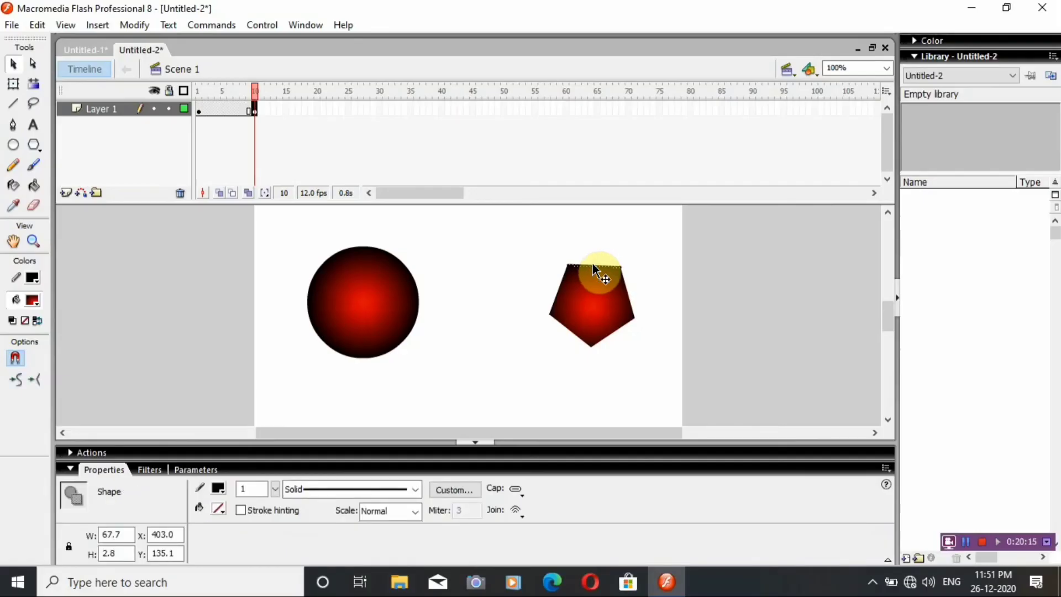
{"action": "key", "text": "Delete"}
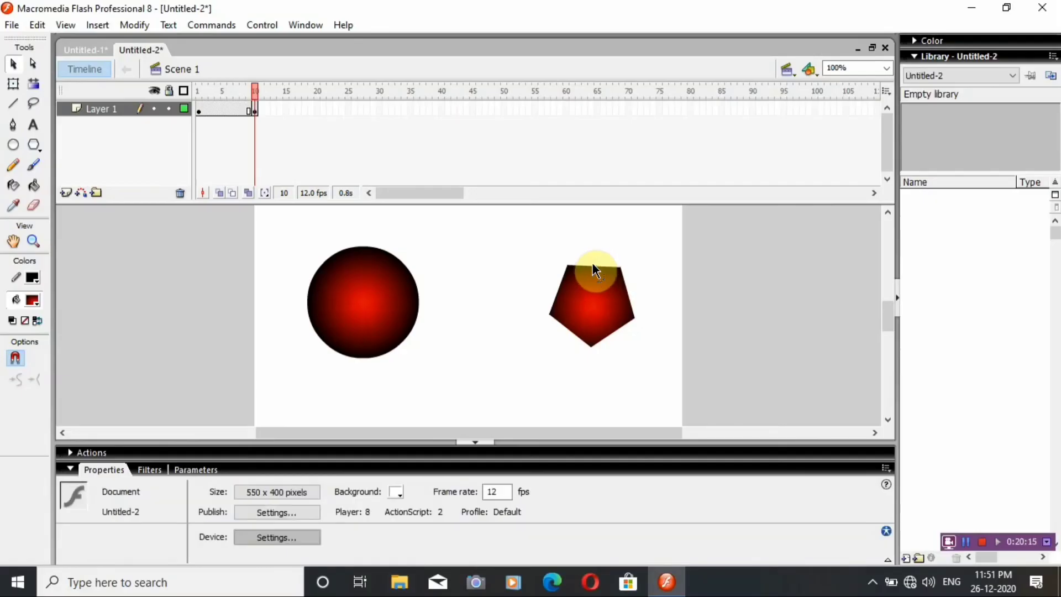
{"action": "left_click", "coordinate": [560, 282]}
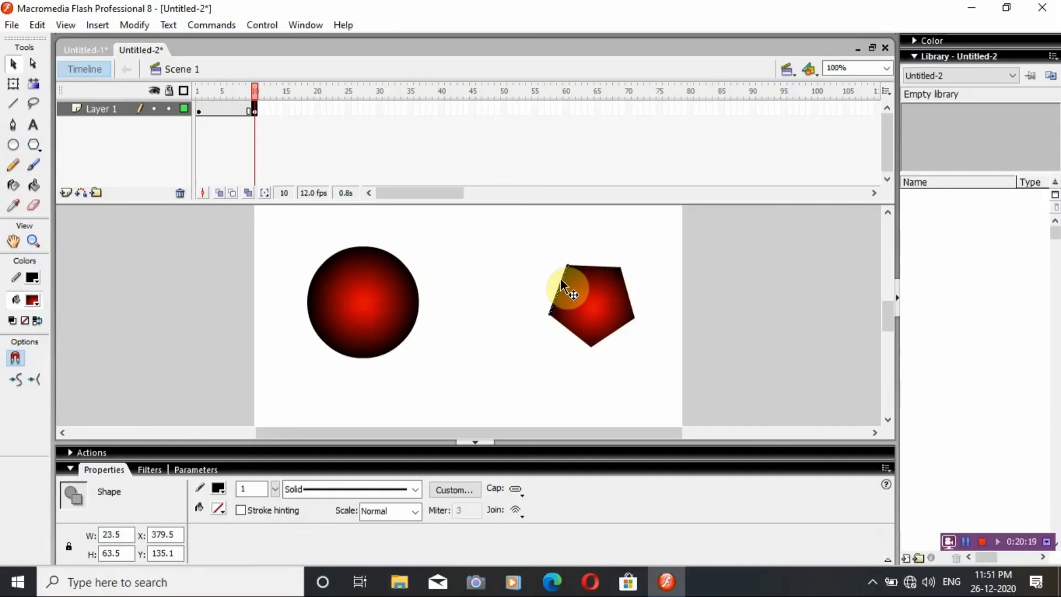
{"action": "key", "text": "Delete"}
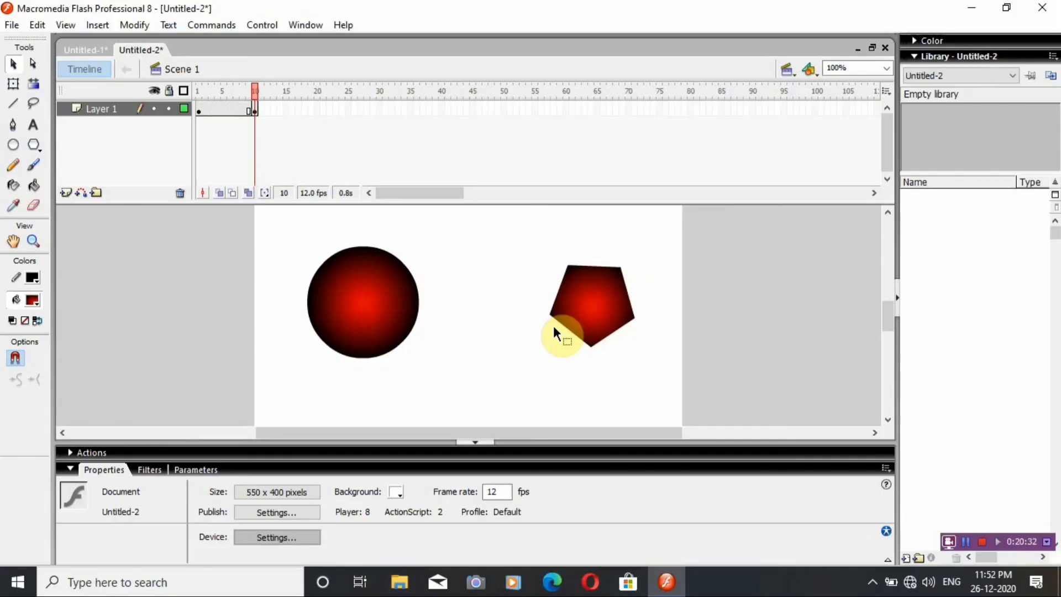
Apply a Shape tween to the frames between the Layer 1 keyframes at 1 and 10, and preview the animation as a test movie.
{"action": "left_click", "coordinate": [244, 124]}
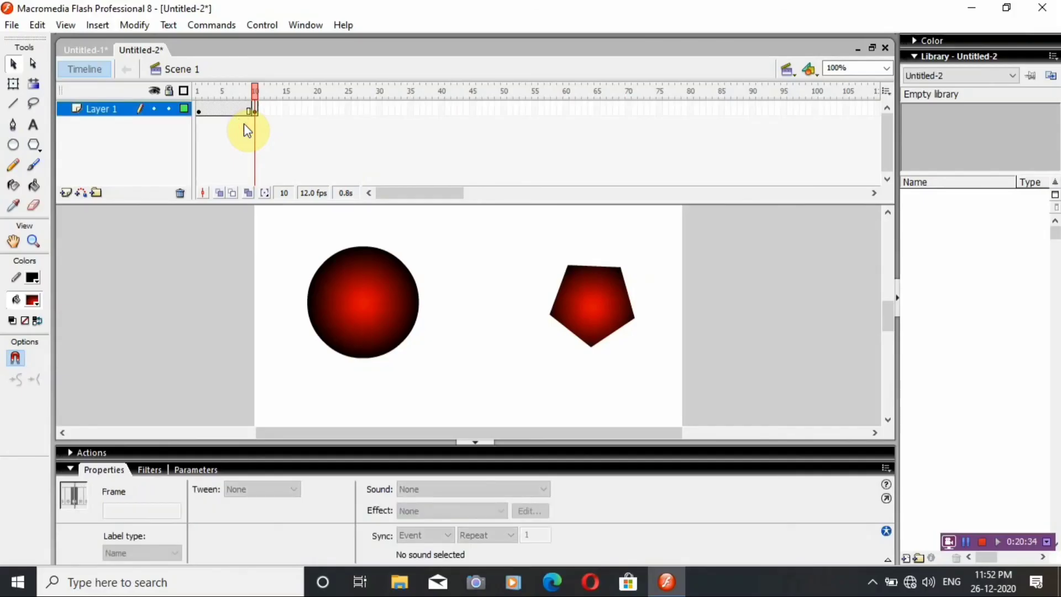
{"action": "left_click", "coordinate": [243, 104]}
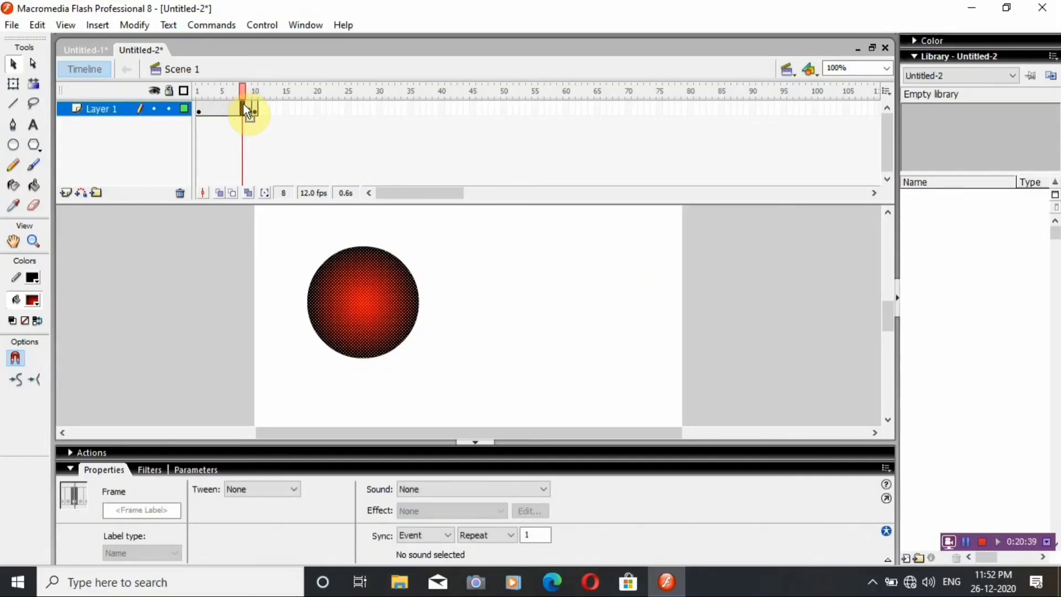
{"action": "right_click", "coordinate": [246, 110]}
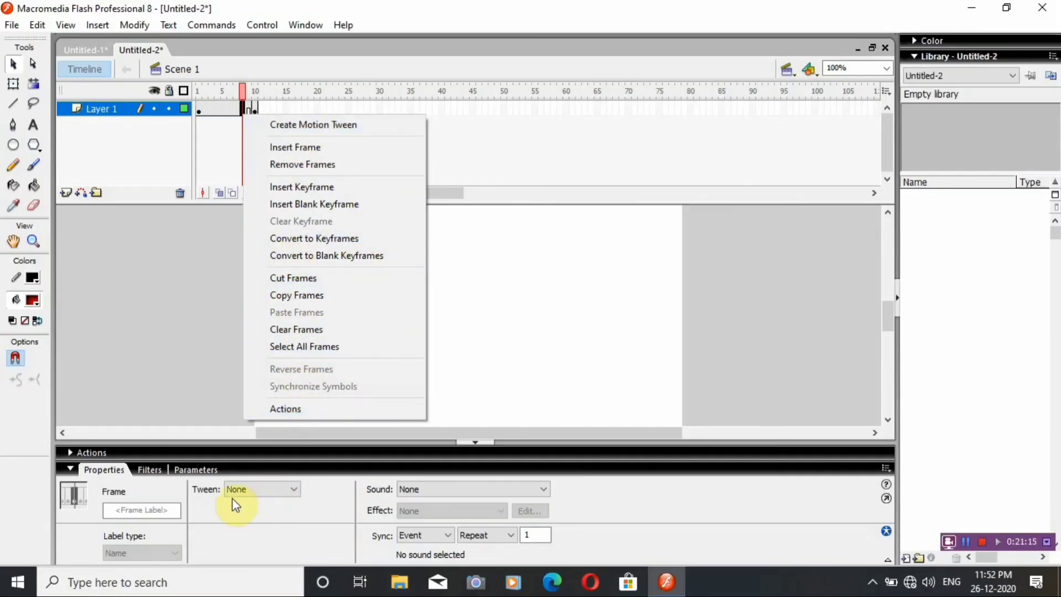
{"action": "left_click", "coordinate": [254, 492]}
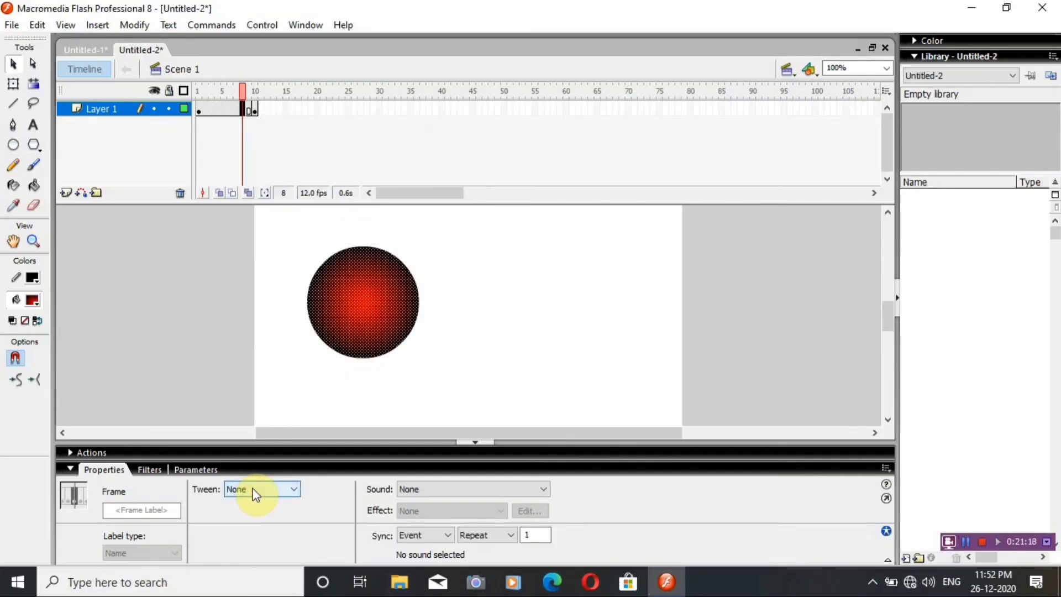
{"action": "left_click", "coordinate": [253, 491]}
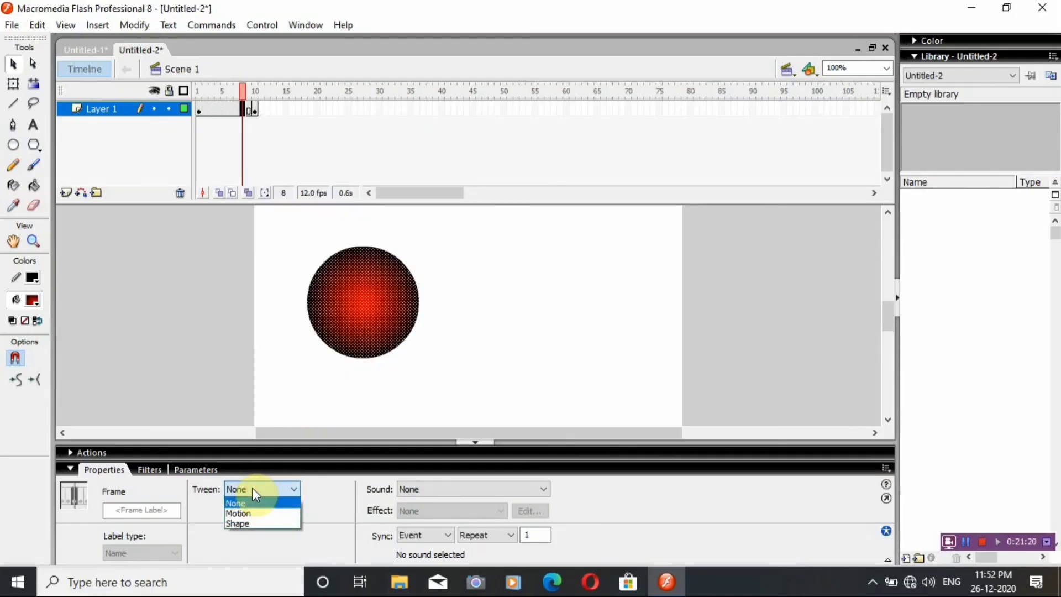
{"action": "left_click", "coordinate": [250, 525]}
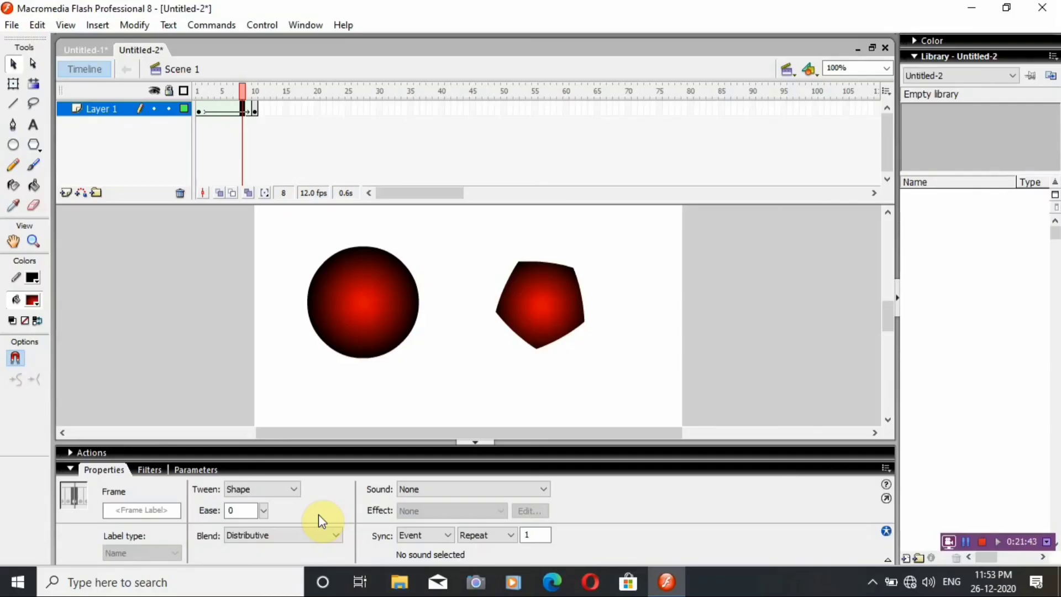
{"action": "key", "text": "ctrl+Return"}
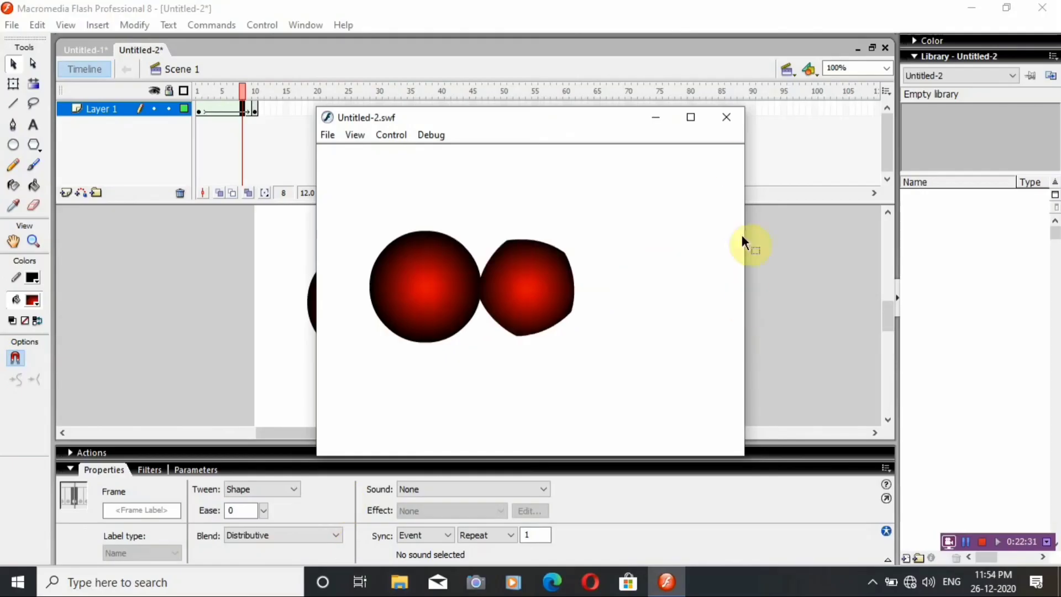
{"action": "left_click", "coordinate": [738, 118]}
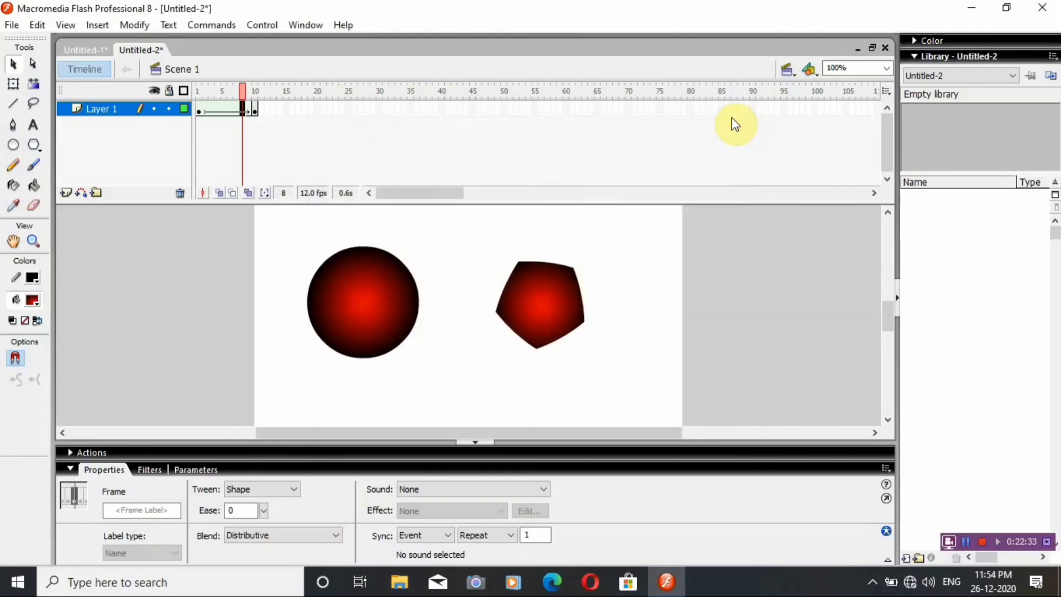